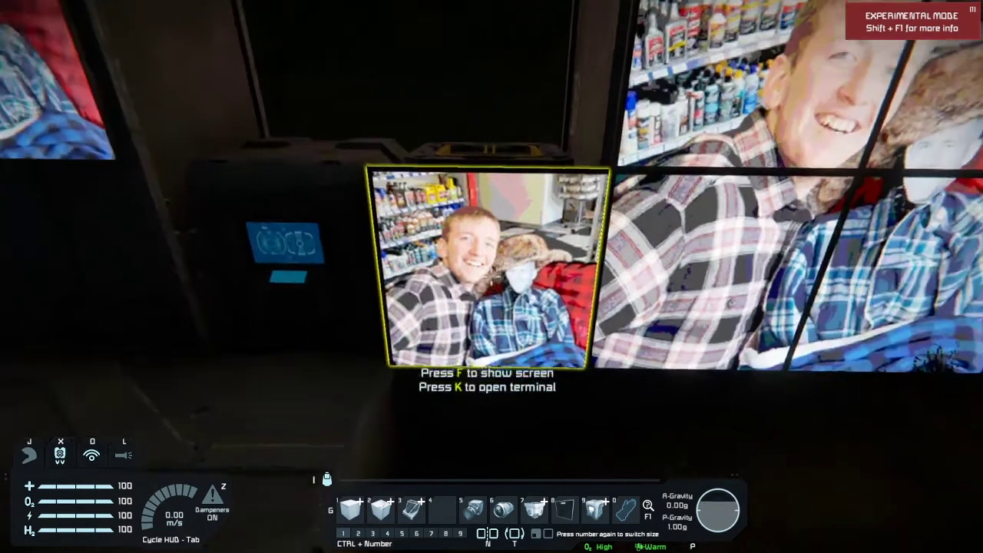
# Step: Inspect the picture on both LCD walls up close and from a distance, comparing the single panels with the four-panel versions
pyautogui.press('w')
pyautogui.press('s')
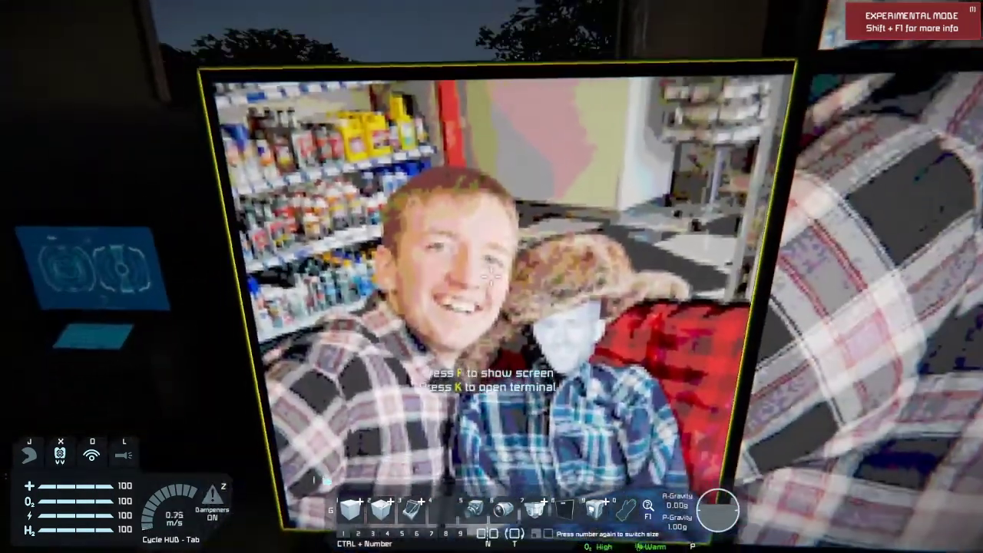
pyautogui.press('w')
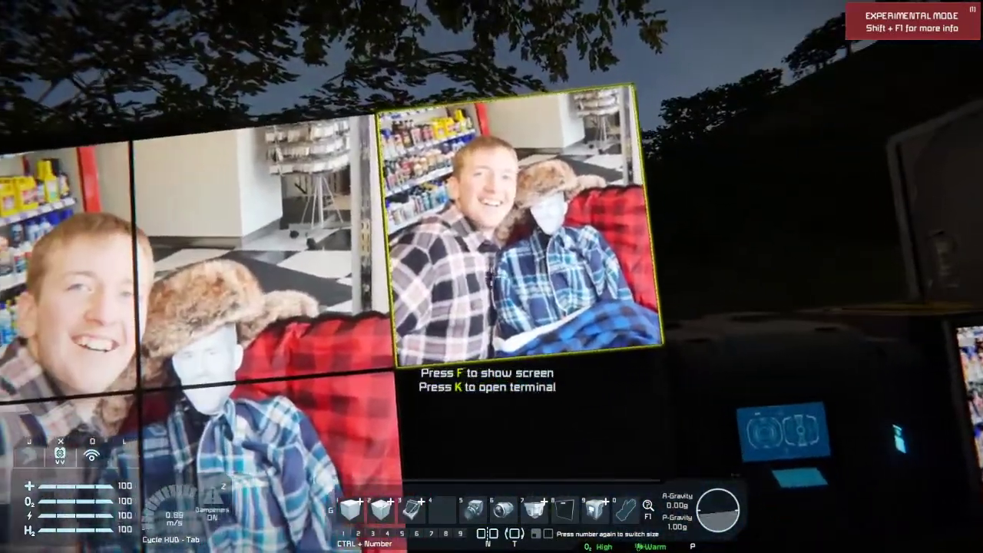
pyautogui.press('w')
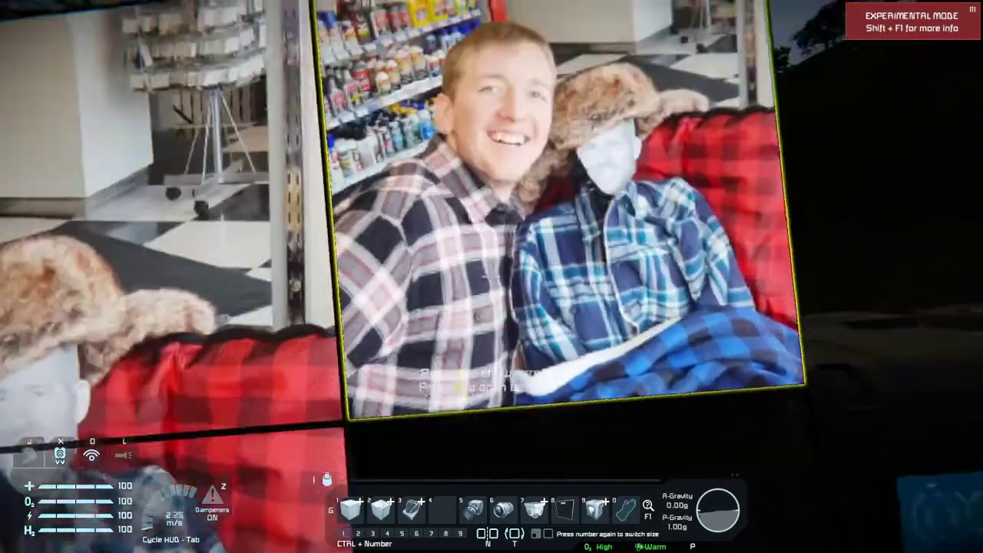
pyautogui.press('s')
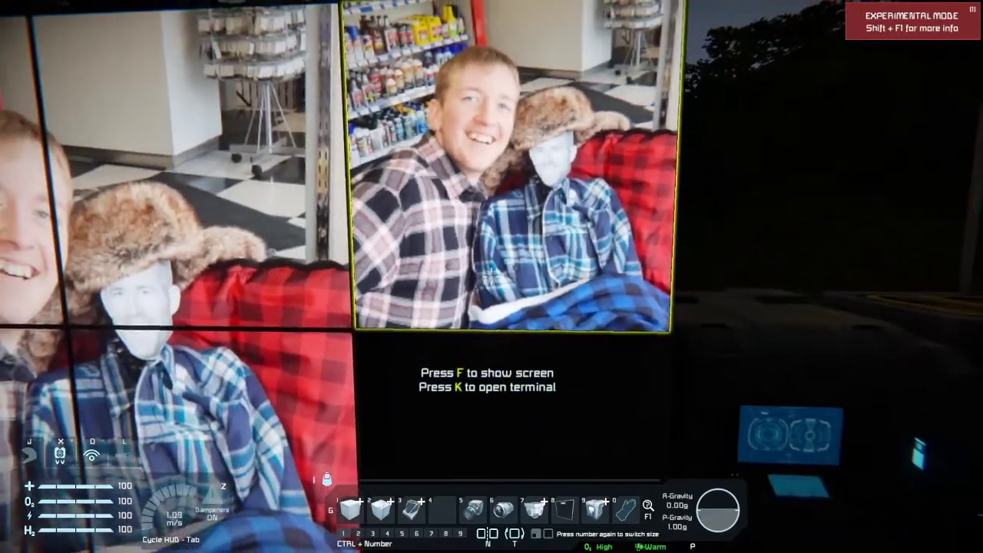
pyautogui.press('s')
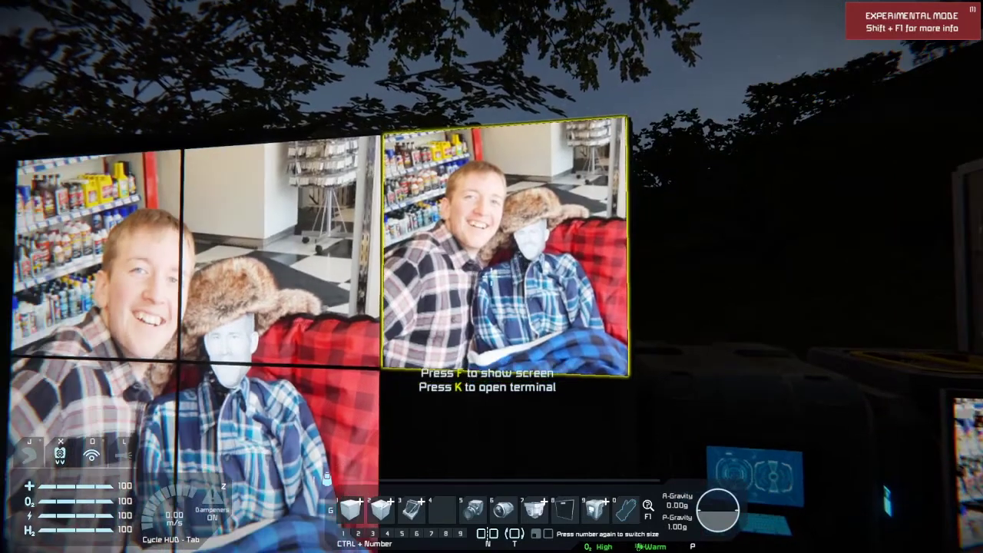
pyautogui.press('w')
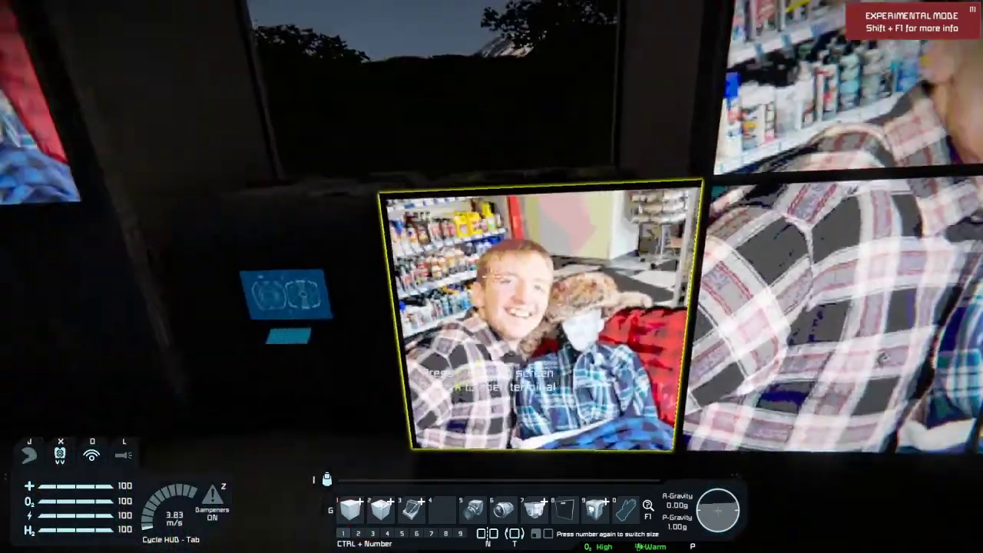
pyautogui.press('s')
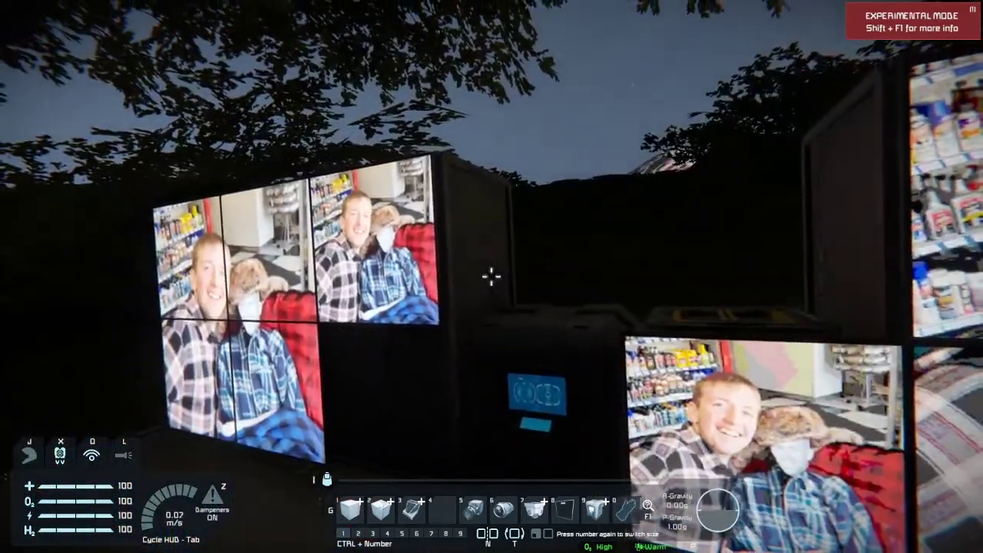
pyautogui.press('w')
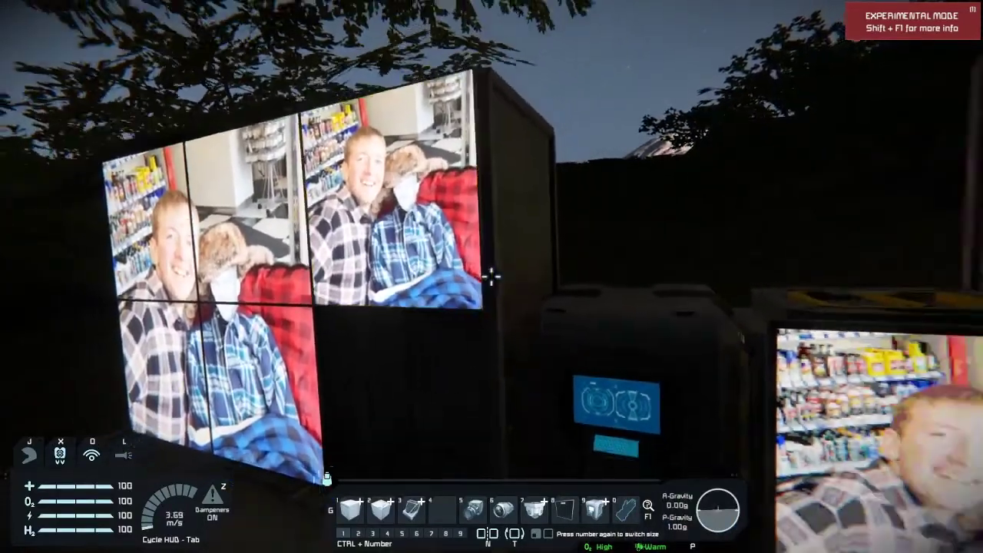
pyautogui.press('s')
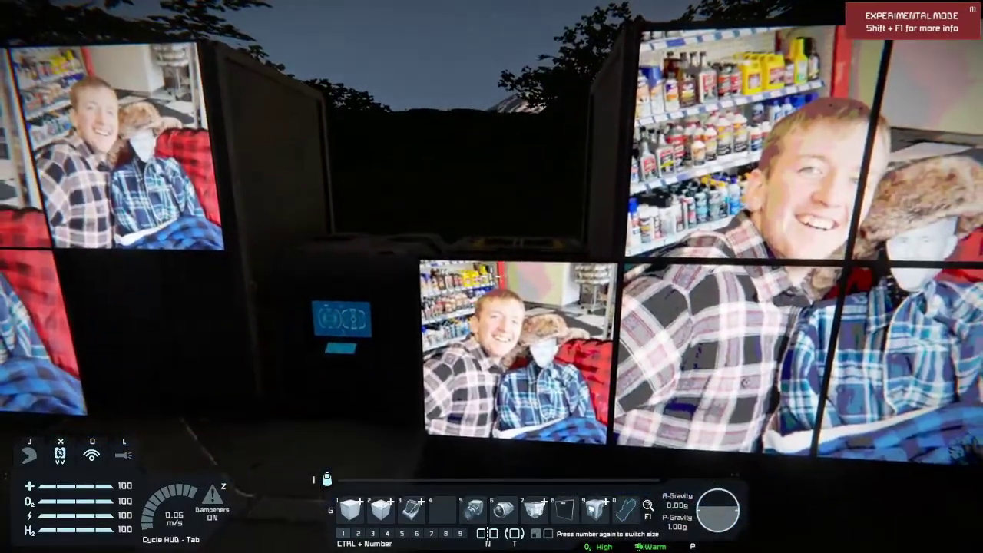
pyautogui.press('w')
pyautogui.press('s')
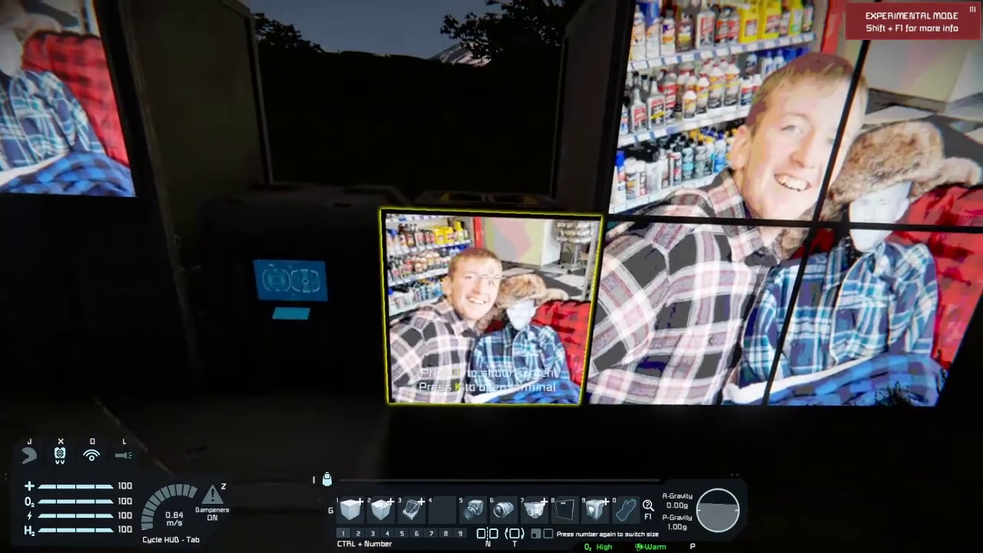
pyautogui.press('w')
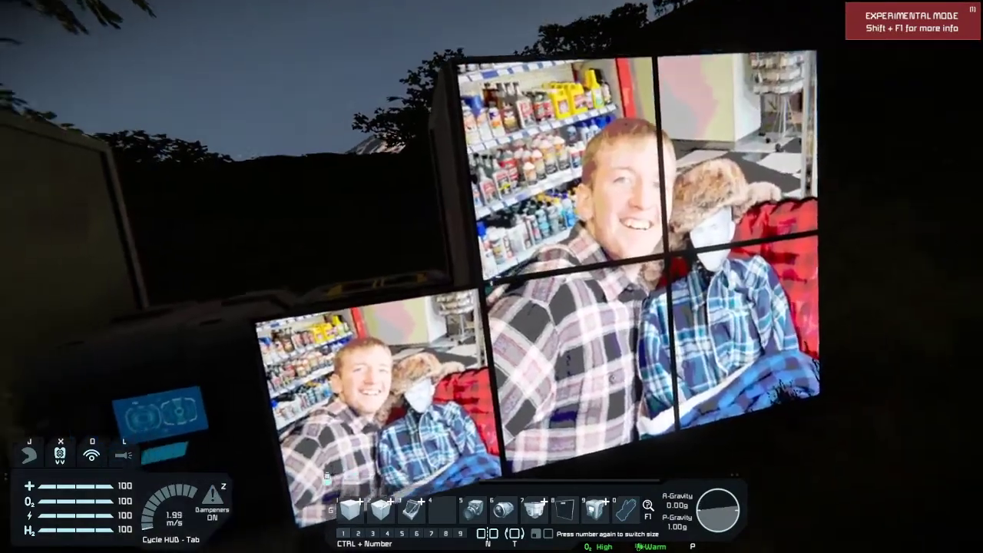
pyautogui.press('w')
pyautogui.press('s')
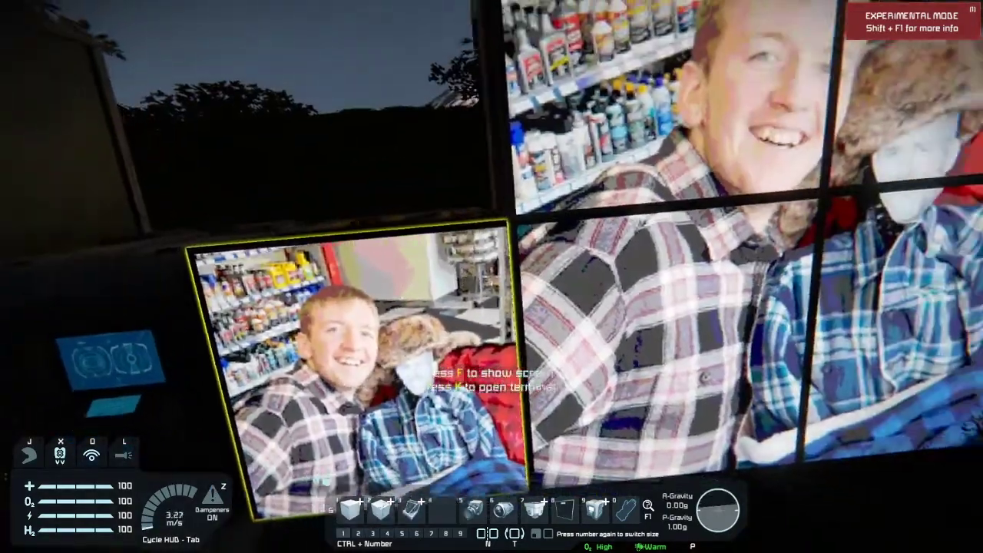
pyautogui.press('s')
pyautogui.press('a')
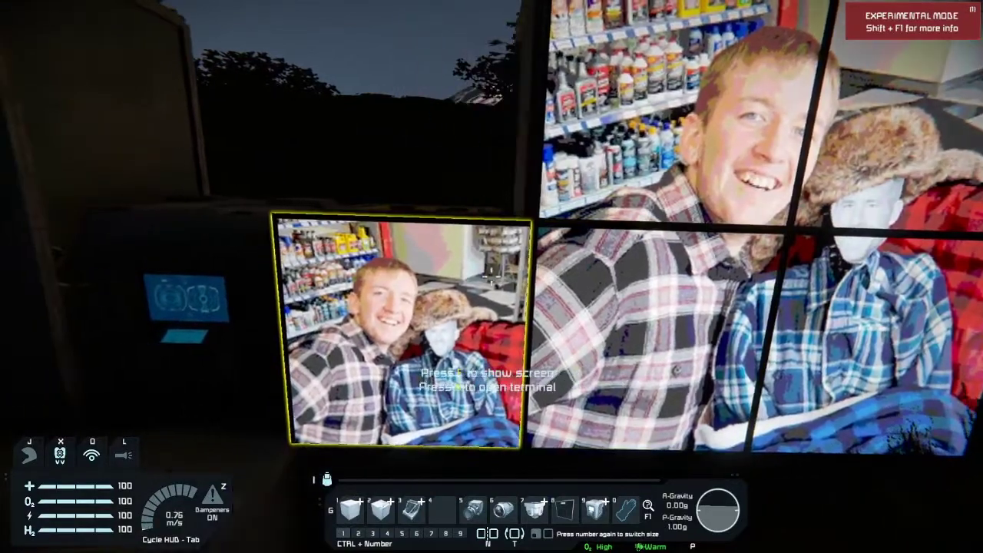
# Step: Examine the public text of the lower single LCD panel and its terminal display settings, including font, font size, padding and textures
pyautogui.press('f')
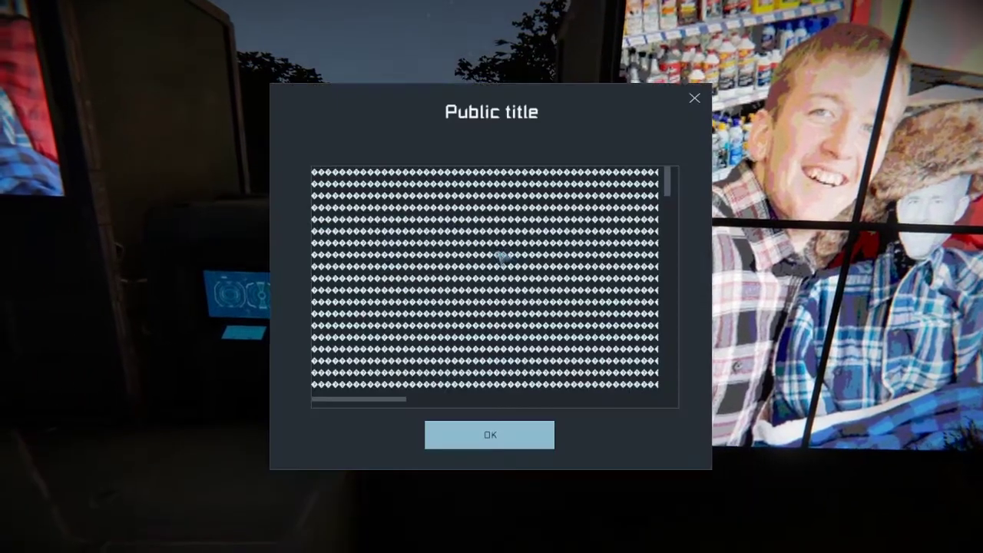
pyautogui.click(694, 98)
pyautogui.press('k')
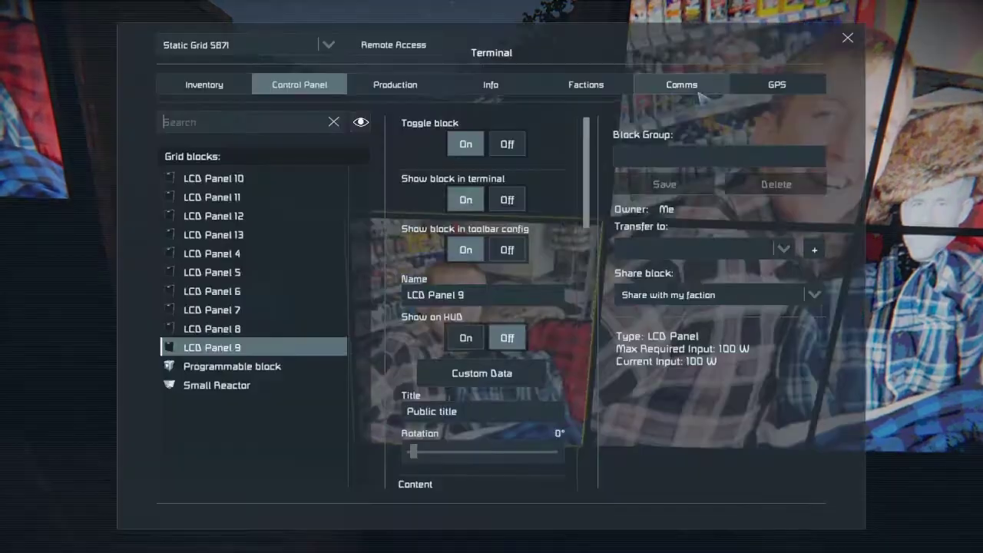
pyautogui.scroll(-4, 400, 335)
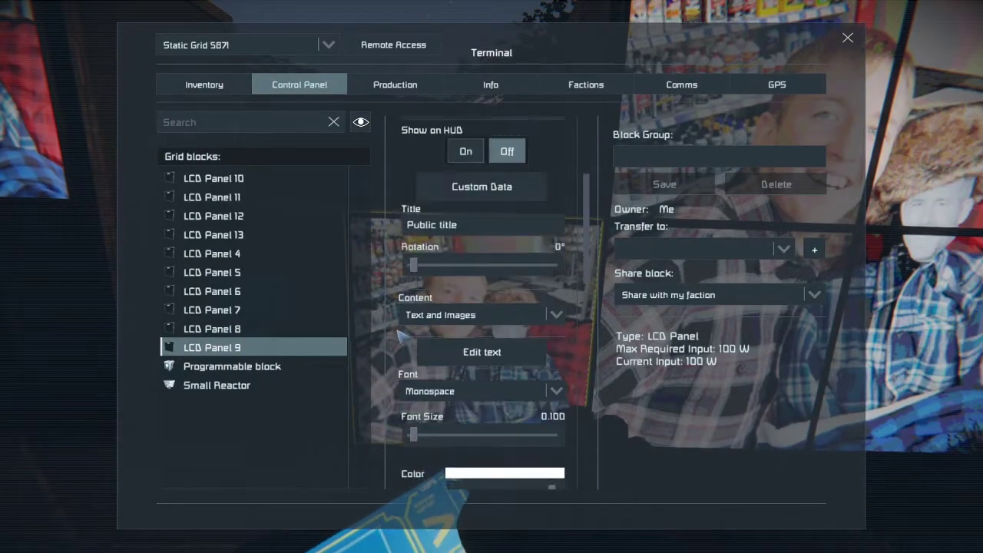
pyautogui.scroll(-5, 401, 336)
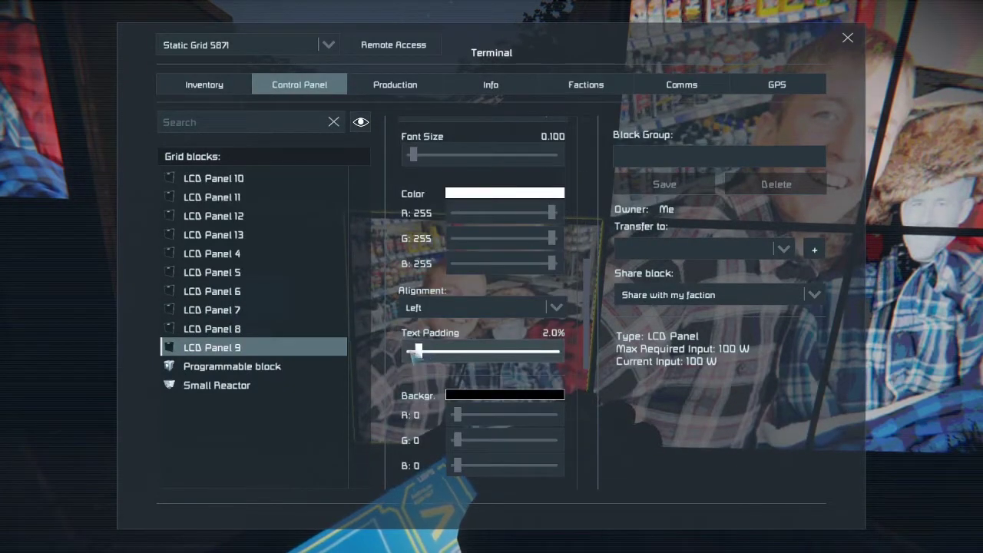
pyautogui.scroll(-8, 400, 307)
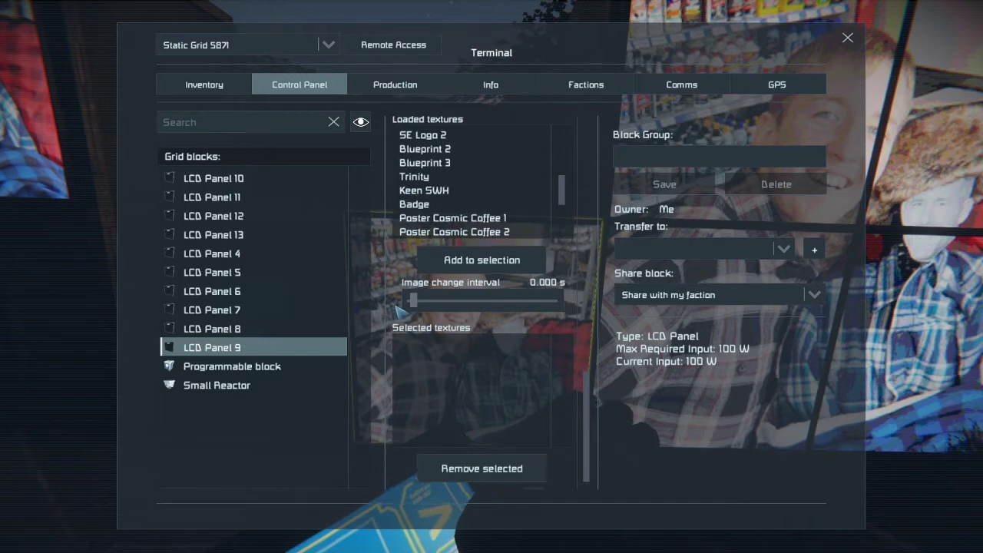
pyautogui.scroll(-1, 395, 299)
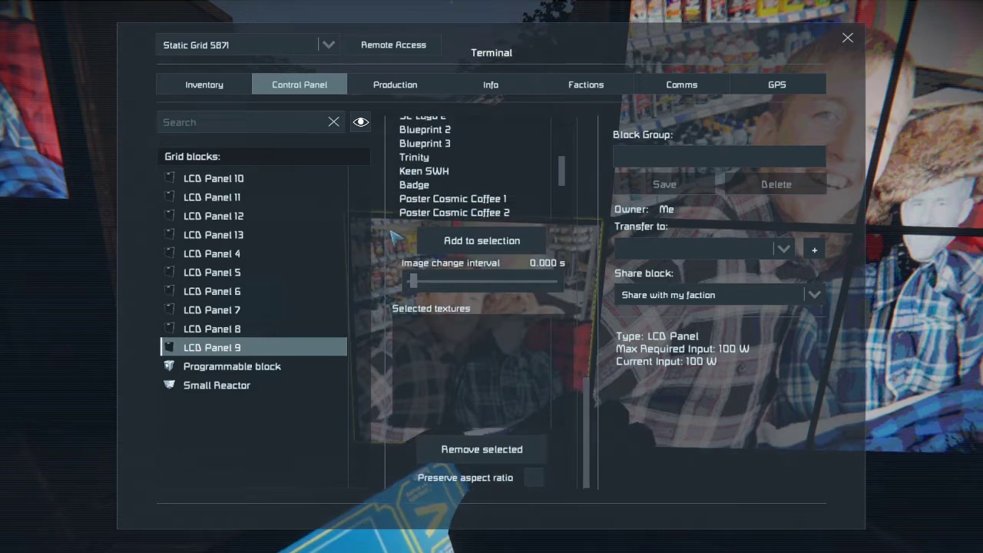
pyautogui.scroll(15, 392, 269)
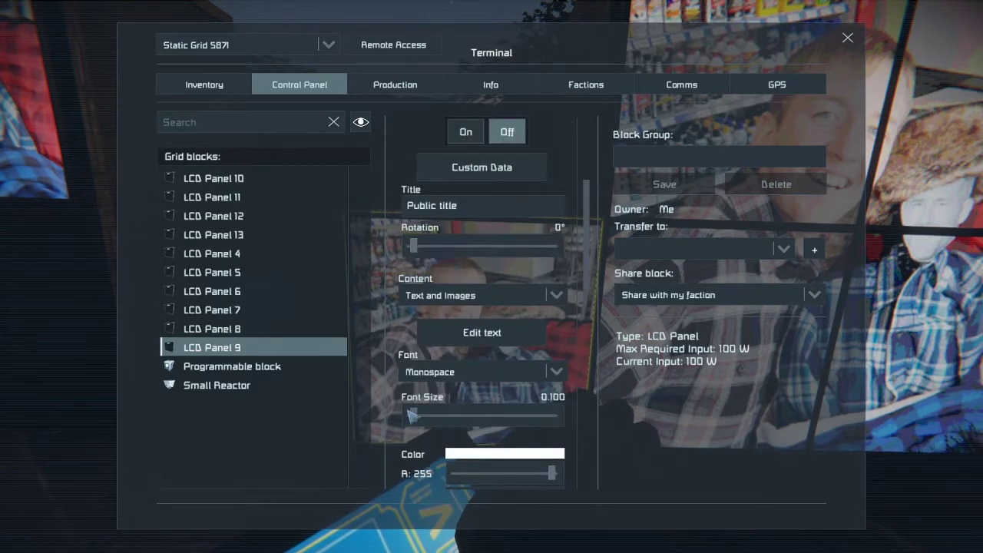
pyautogui.moveTo(413, 415)
pyautogui.mouseDown()
pyautogui.moveTo(444, 415)
pyautogui.moveTo(411, 415)
pyautogui.mouseUp()
pyautogui.press('Escape')
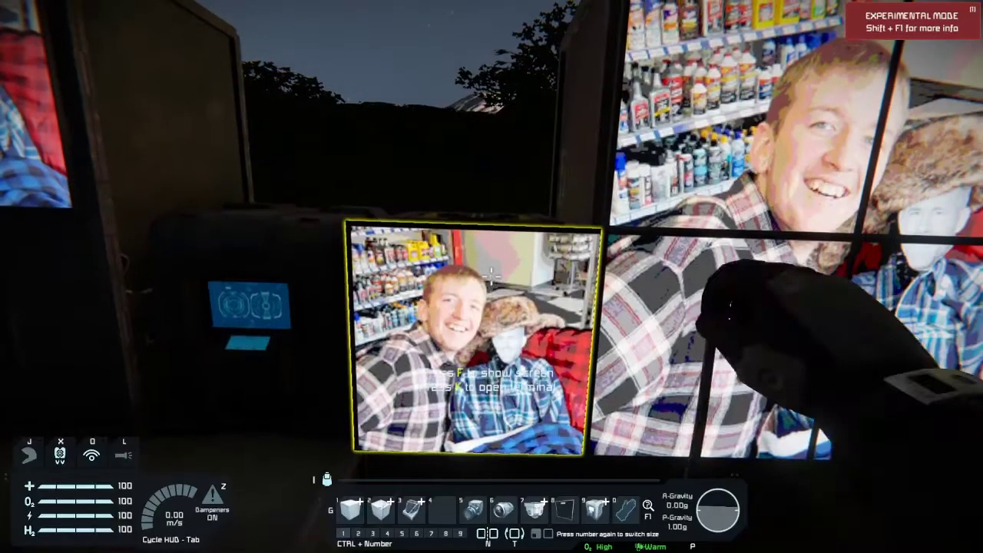
# Step: Switch to Space Engineers Image to LCD, copy the converted image text to the clipboard, and return to the game
pyautogui.press('super')
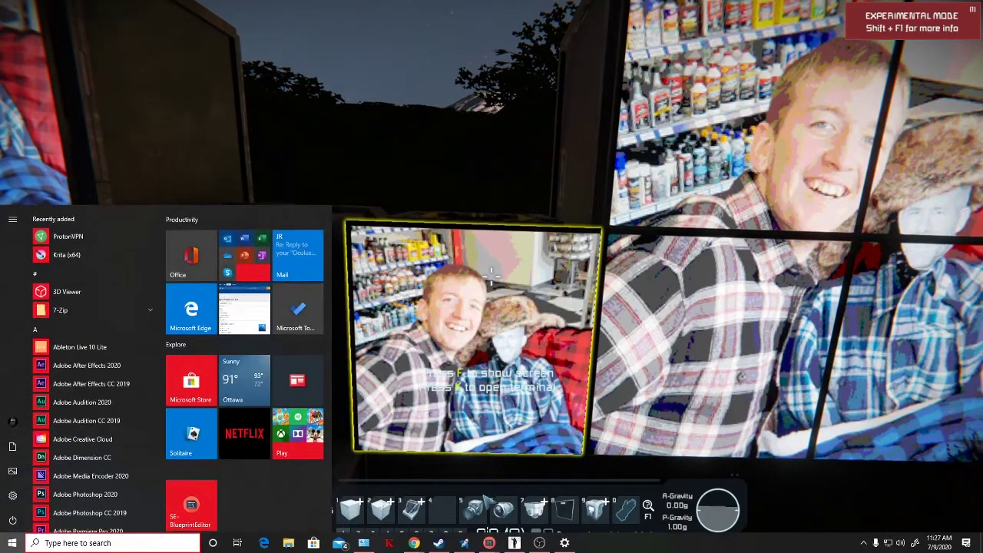
pyautogui.click(466, 544)
pyautogui.moveTo(376, 281); pyautogui.dragTo(382, 148)
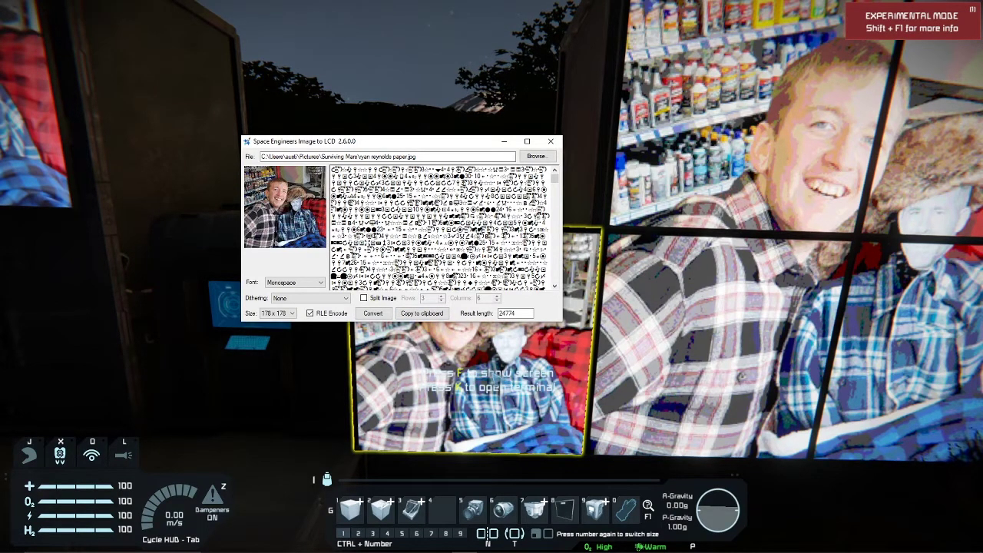
pyautogui.click(421, 313)
pyautogui.hotkey('alt', 'Tab')
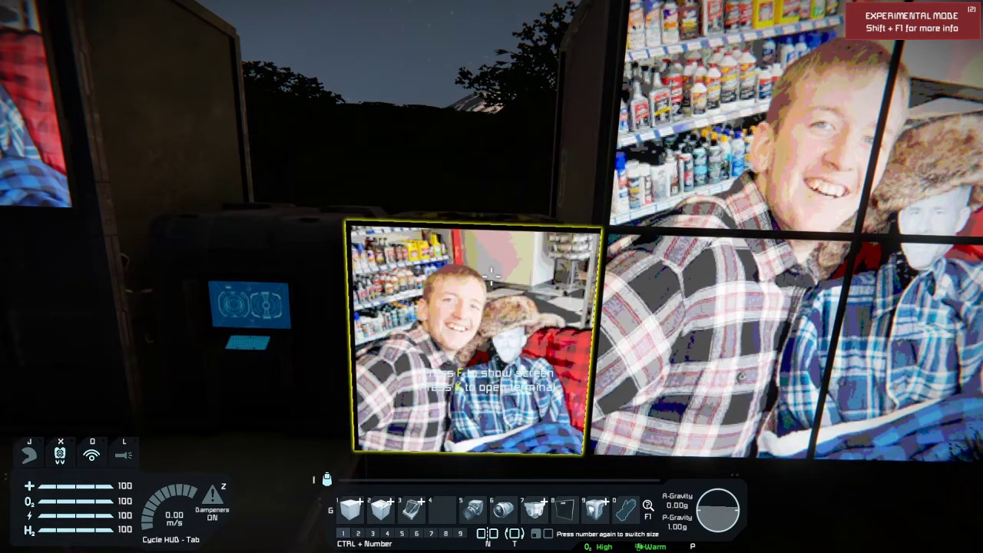
# Step: Open the public text of LCD Panel 9 for editing from its terminal settings, accept it and leave the terminal
pyautogui.press('k')
pyautogui.scroll(-2, 411, 341)
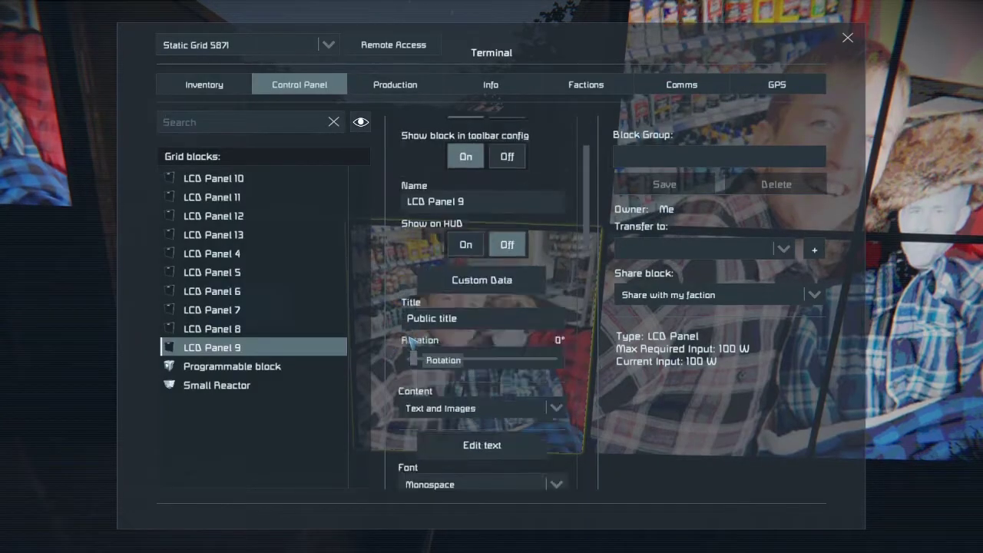
pyautogui.scroll(-3, 411, 342)
pyautogui.click(494, 164)
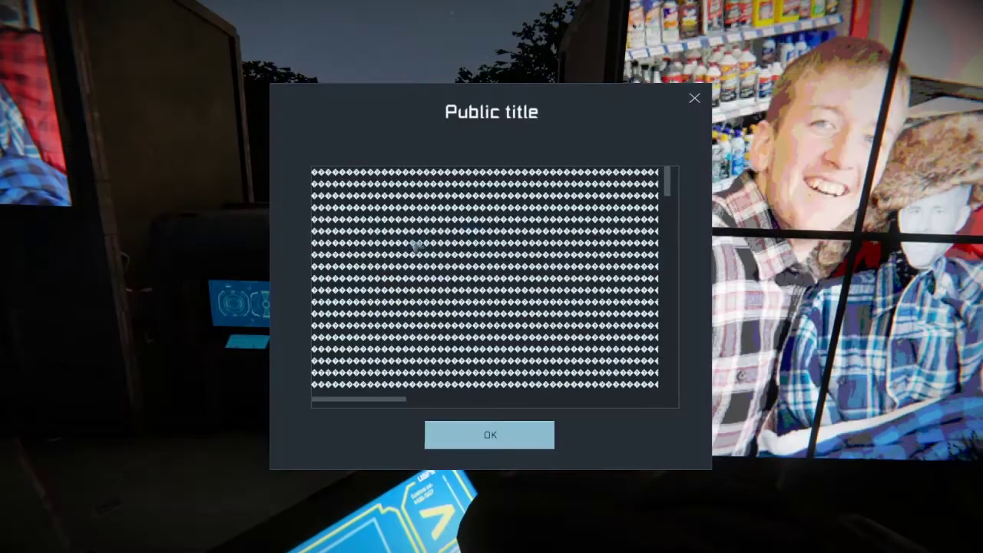
pyautogui.click(500, 444)
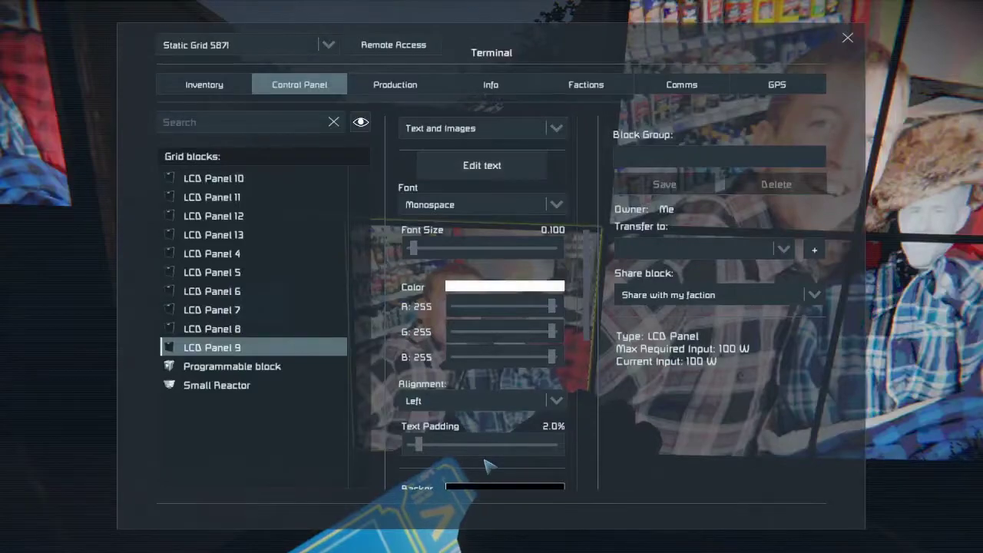
pyautogui.press('Escape')
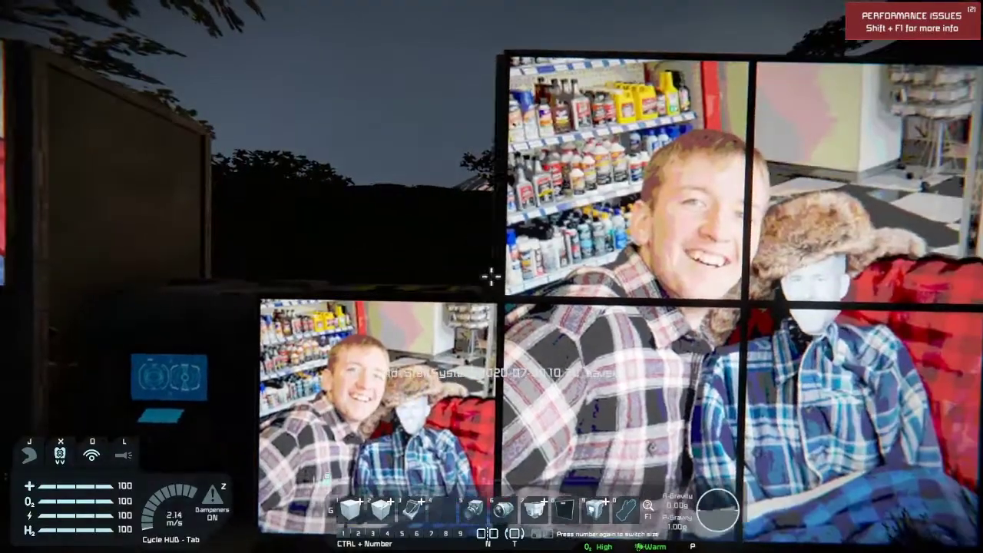
# Step: In Space Engineers Image to LCD, split the image into 2 rows and 2 columns, convert it, and return to the game
pyautogui.press('super')
pyautogui.click(464, 546)
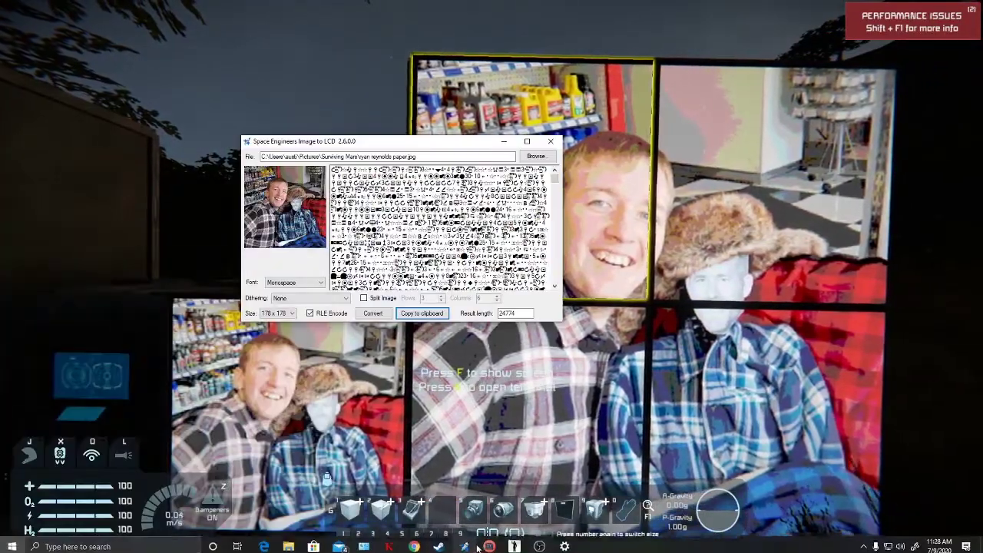
pyautogui.click(364, 298)
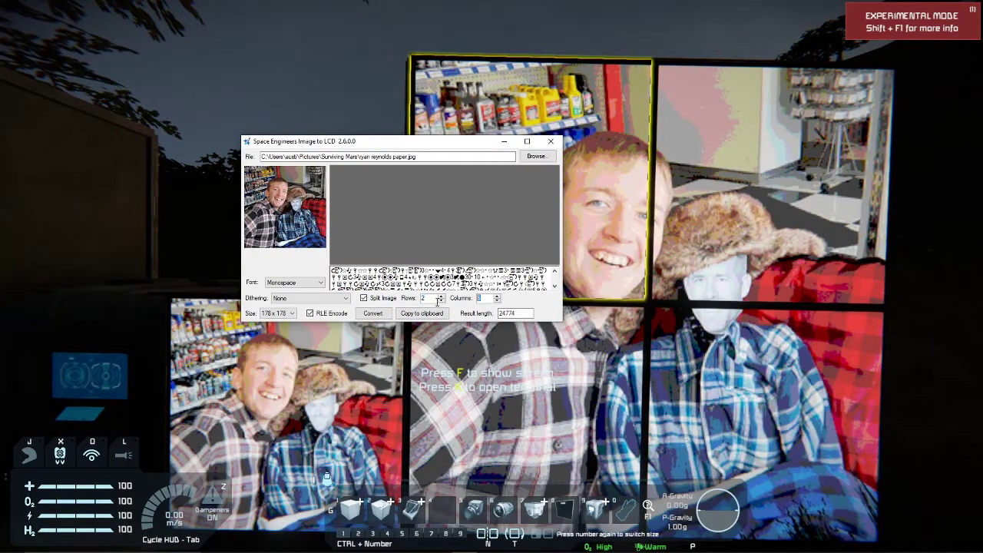
pyautogui.click(377, 314)
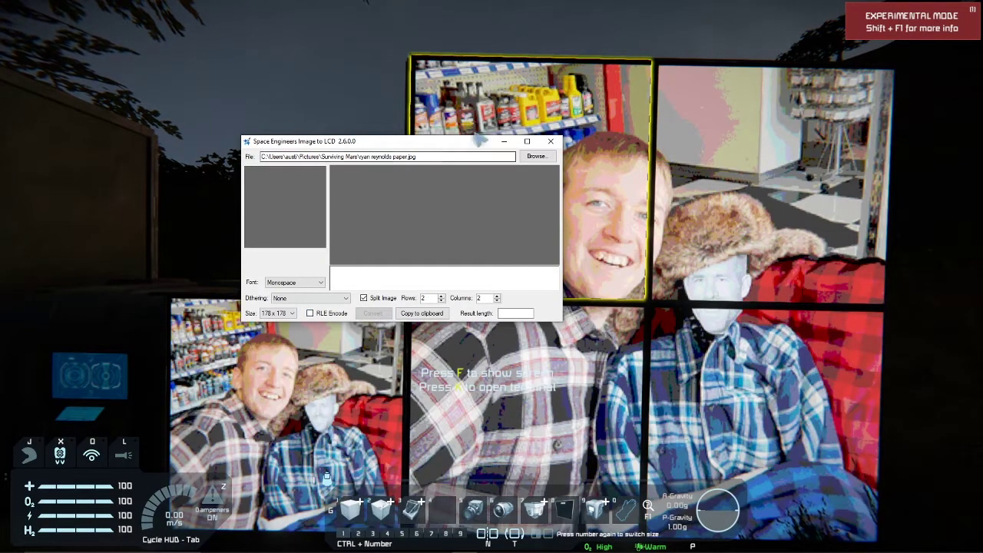
pyautogui.moveTo(464, 142); pyautogui.dragTo(481, 145)
pyautogui.hotkey('alt', 'Tab')
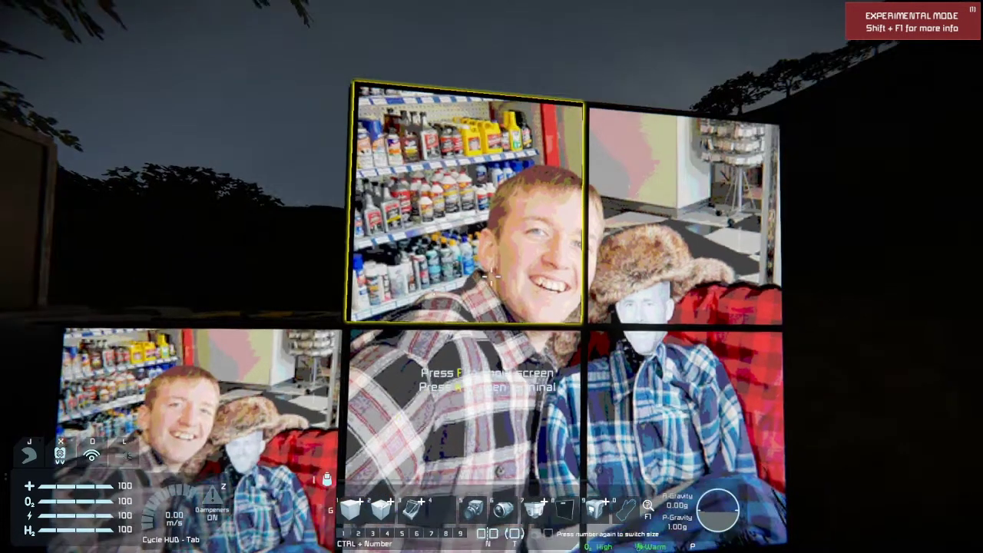
# Step: Compare the four-panel picture on the first LCD wall with the one on the opposite wall
pyautogui.press('s')
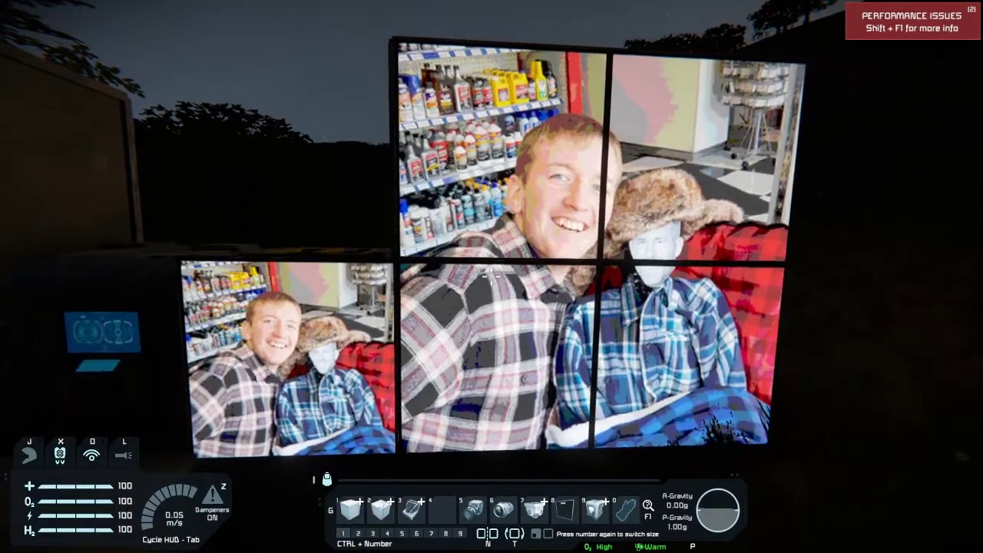
pyautogui.press('w')
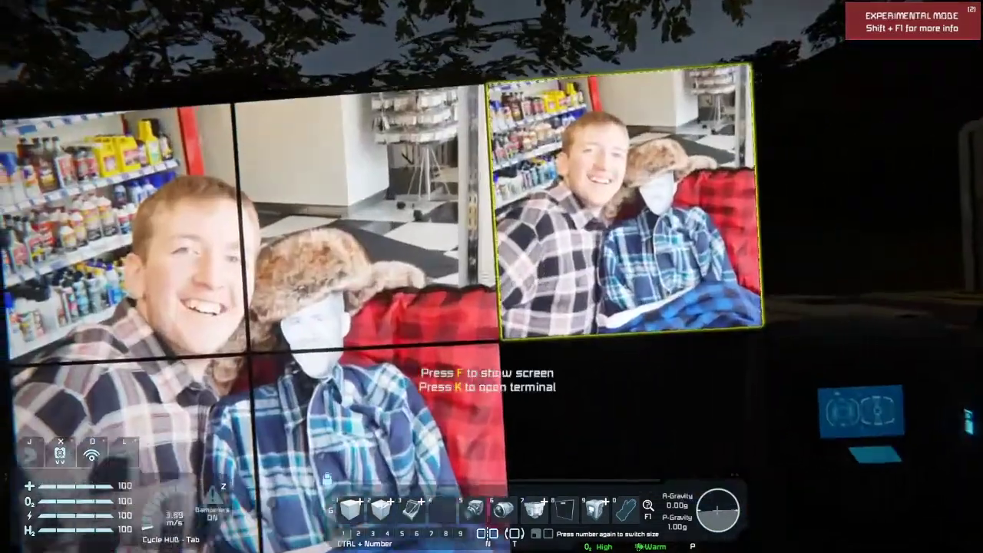
pyautogui.press('s')
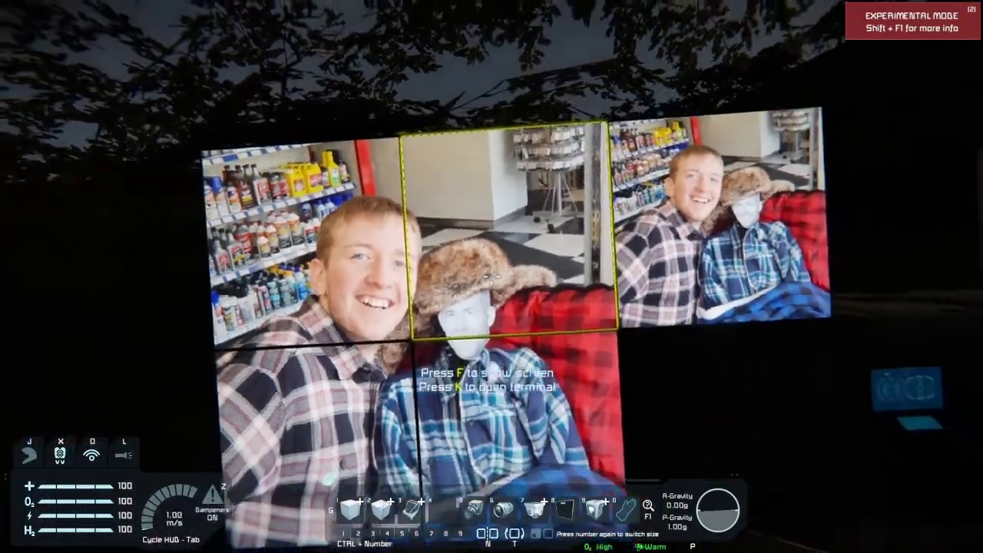
# Step: Examine the four-panel picture up close and compare it with the single-panel picture beside it and the displays on the opposite wall
pyautogui.press('w')
pyautogui.press('w')
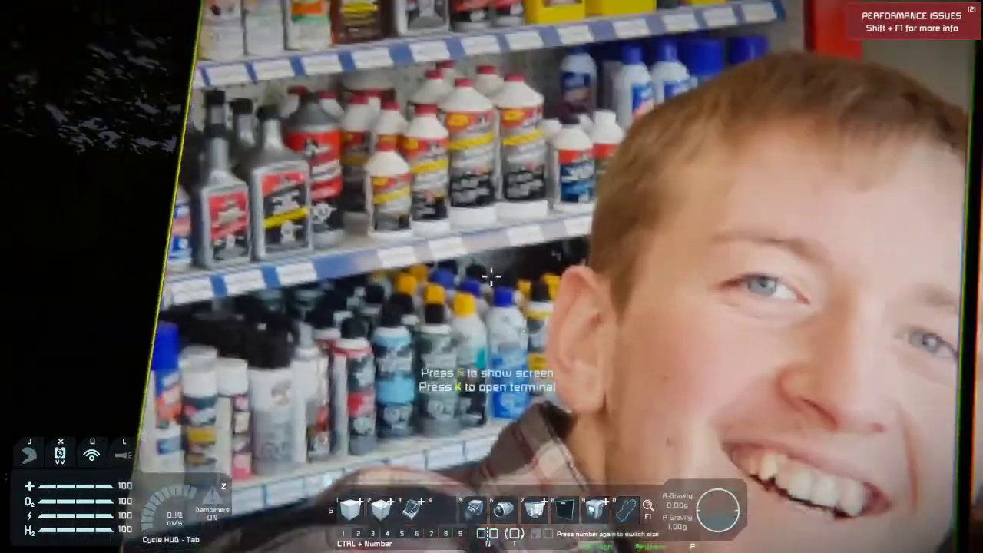
pyautogui.press('s')
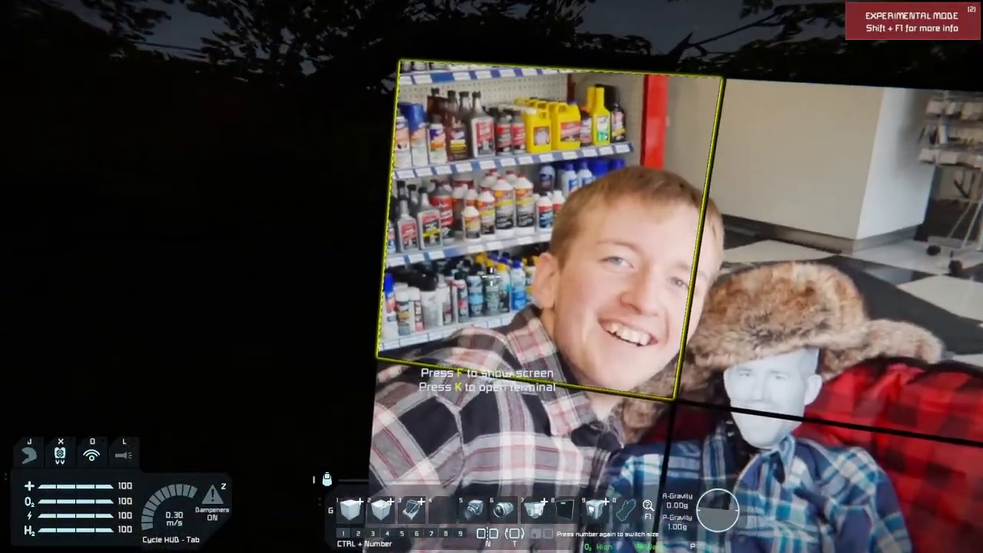
pyautogui.press('s')
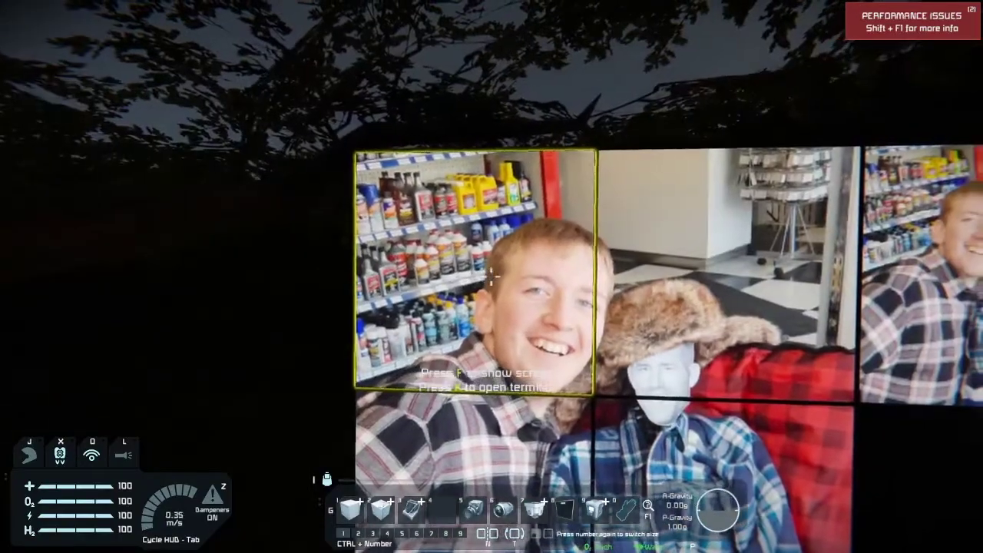
pyautogui.press('d')
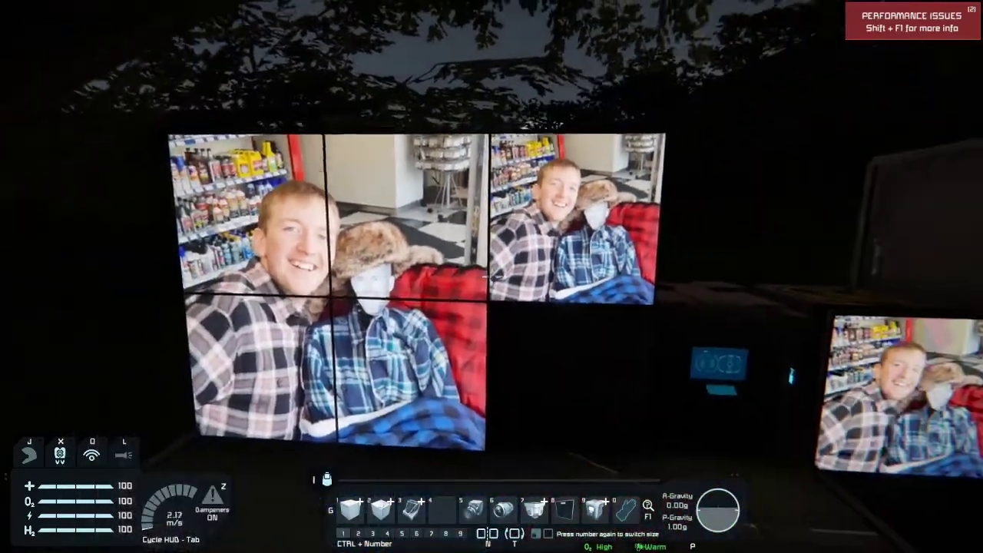
pyautogui.press('e')
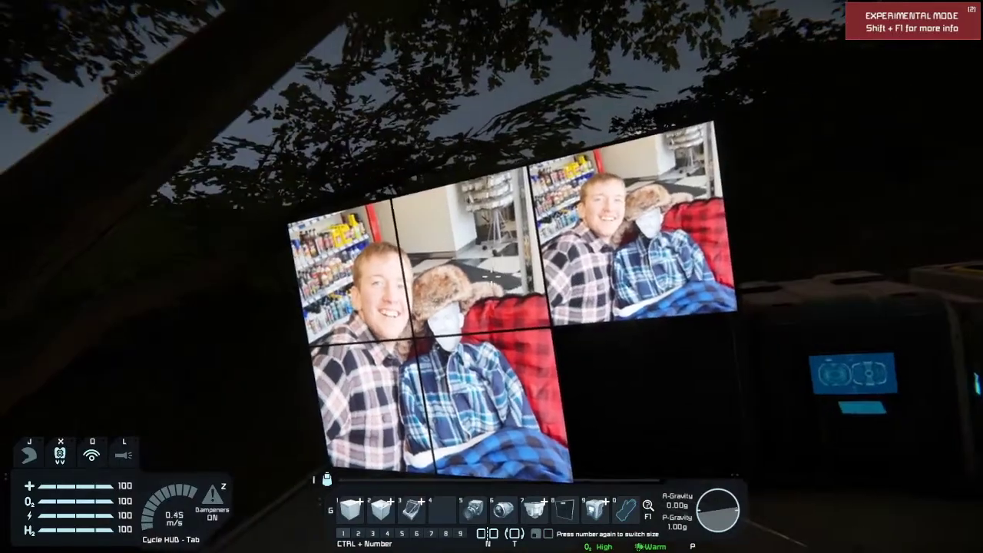
pyautogui.press('w')
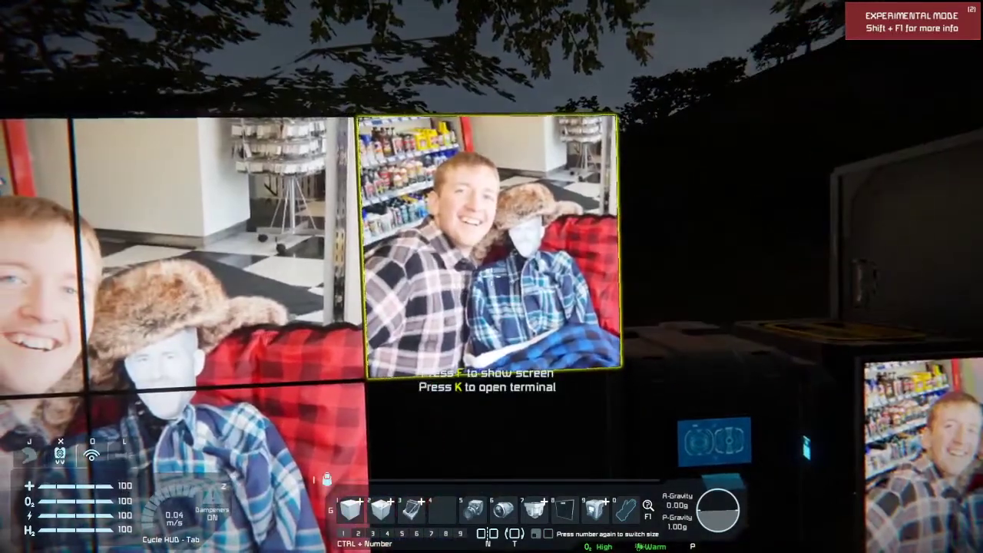
pyautogui.press('s')
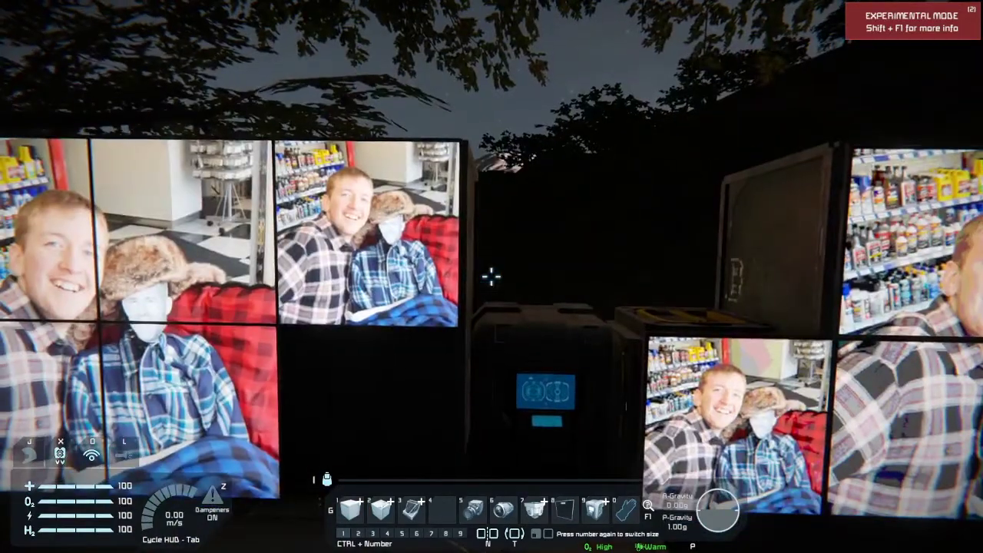
pyautogui.press('w')
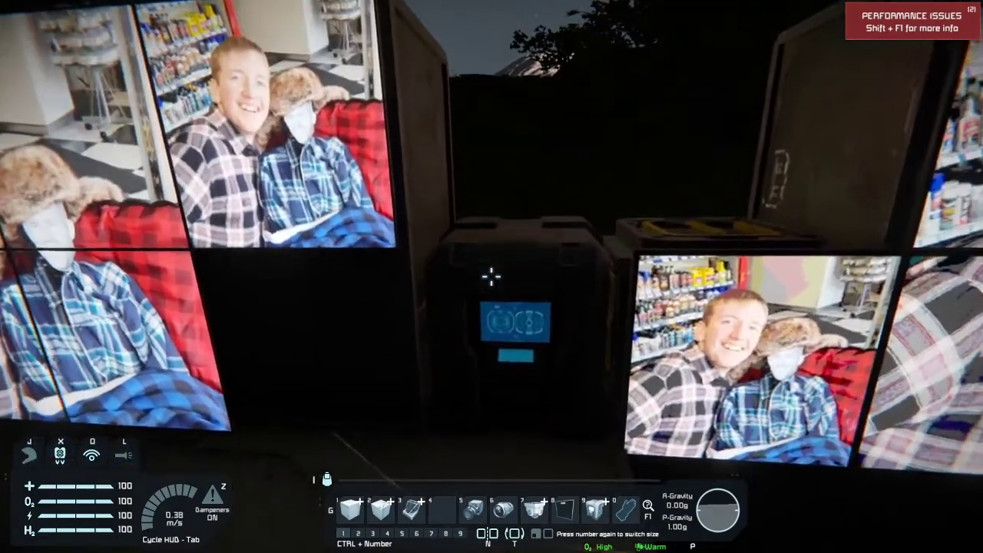
# Step: Switch to Steam, play the preview video of the [AND] TrueColor Pictures workshop script, and read its description and instructions
pyautogui.press('super')
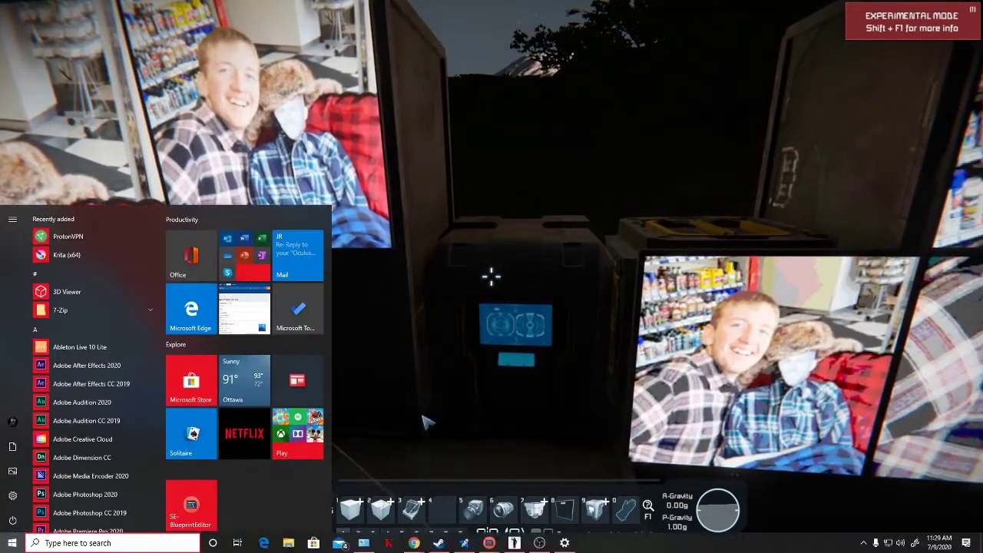
pyautogui.click(439, 542)
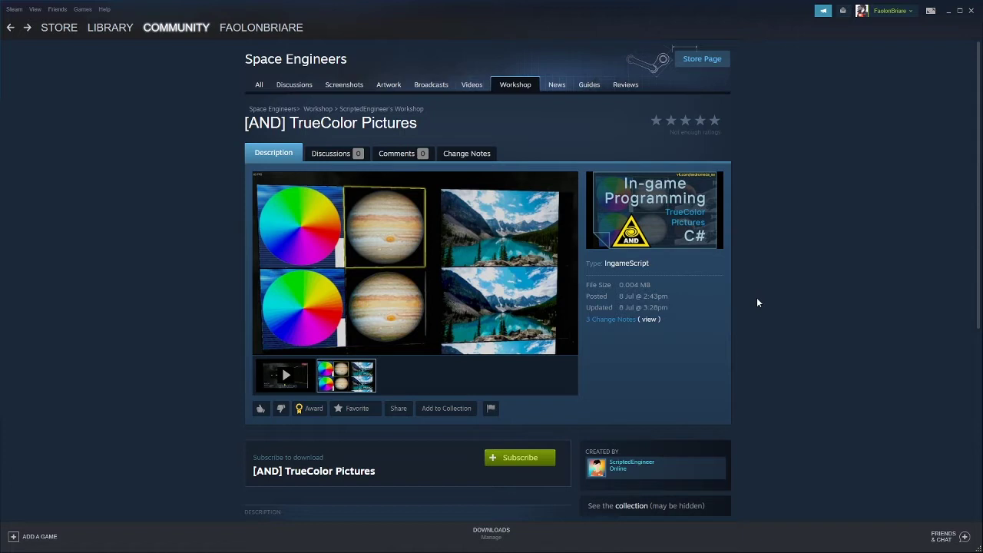
pyautogui.scroll(-1, 760, 288)
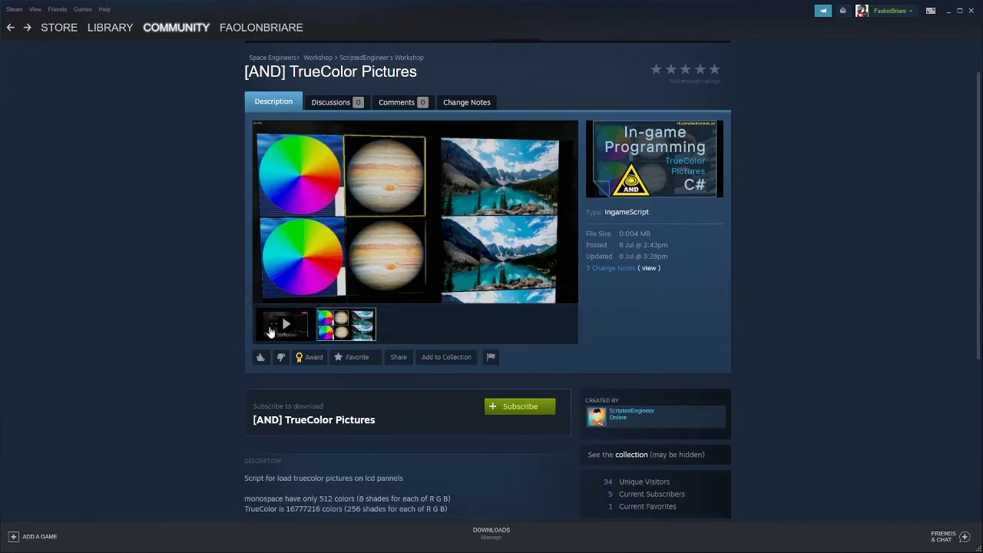
pyautogui.click(305, 328)
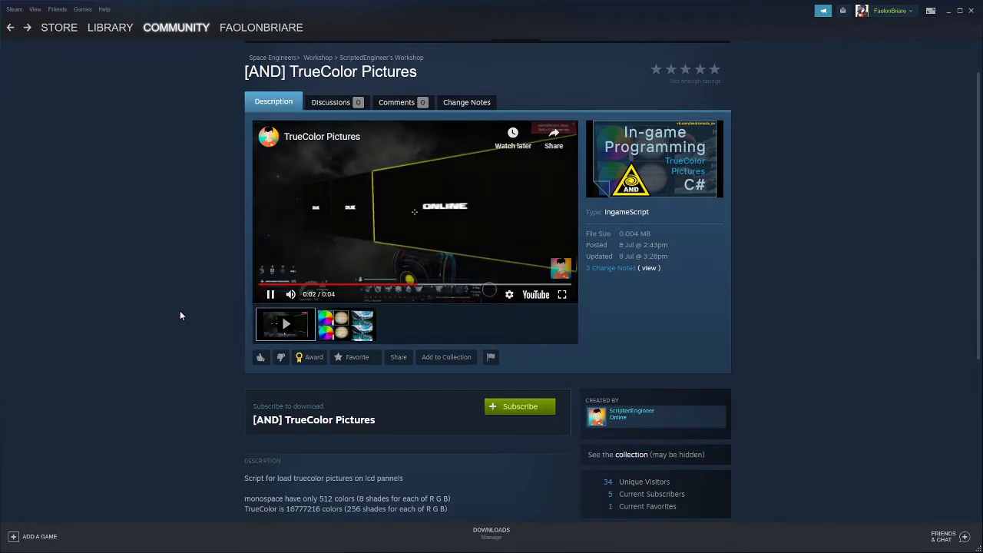
pyautogui.scroll(-1, 215, 335)
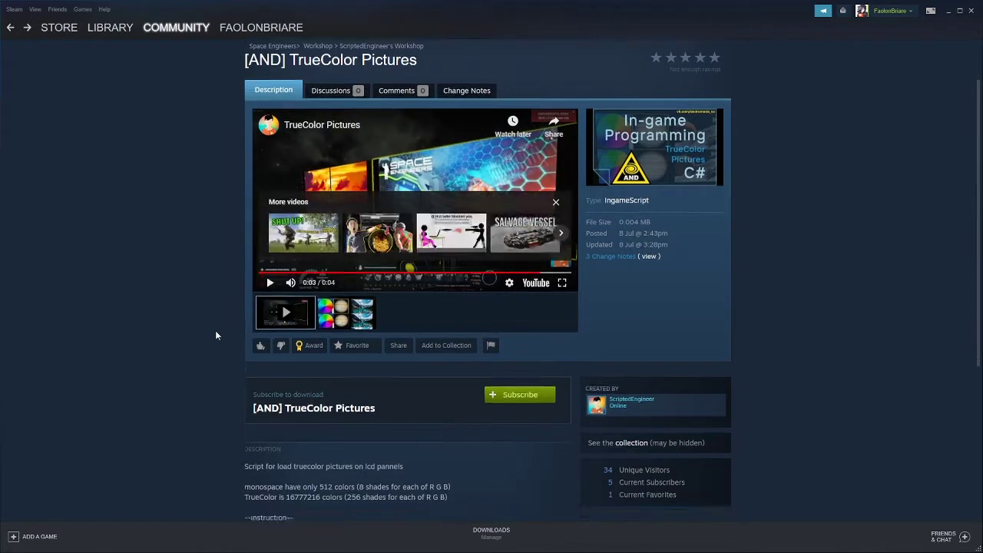
pyautogui.scroll(-2, 216, 334)
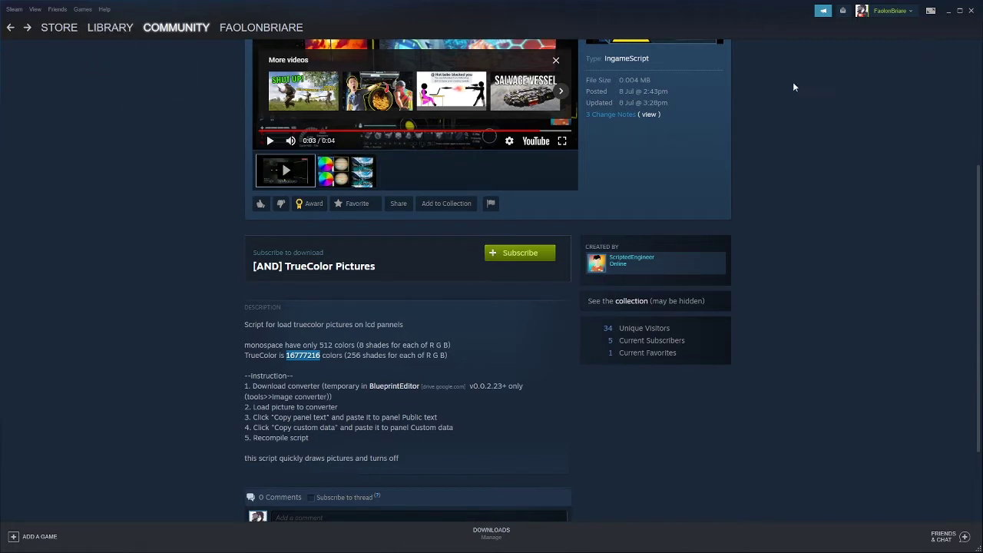
pyautogui.scroll(1, 520, 360)
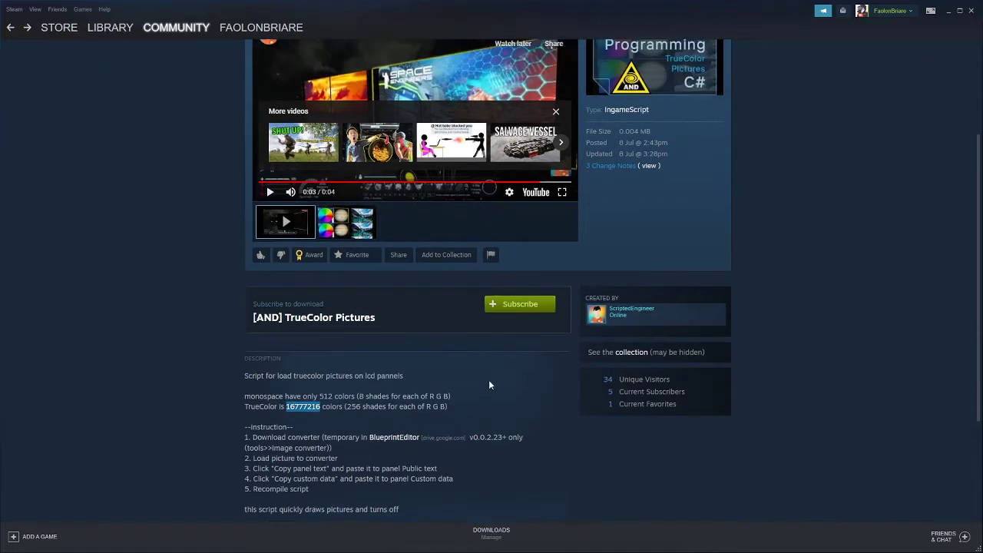
pyautogui.scroll(-1, 468, 390)
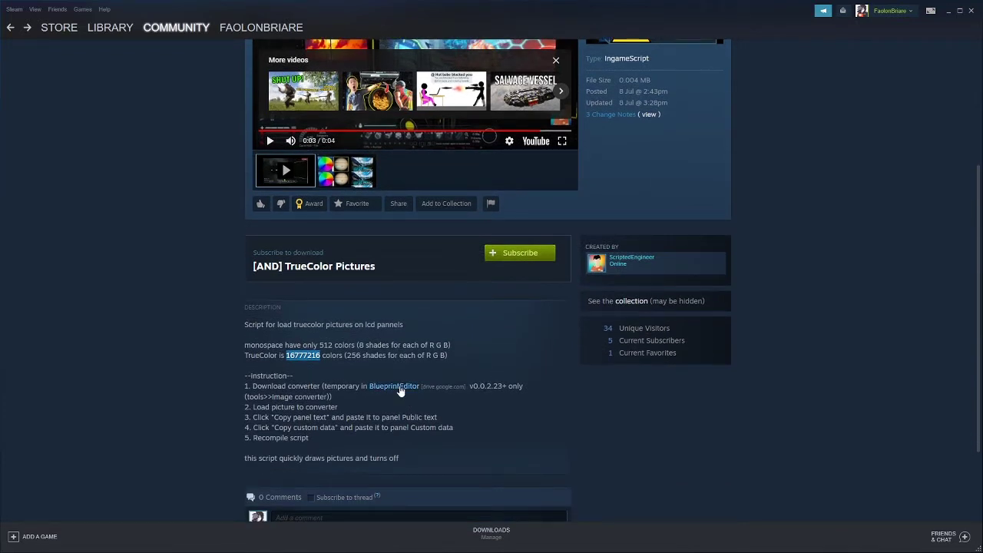
# Step: Open the BlueprintEditor download linked in the script's instructions, continuing to the external site, and close the browser after viewing it
pyautogui.click(399, 390)
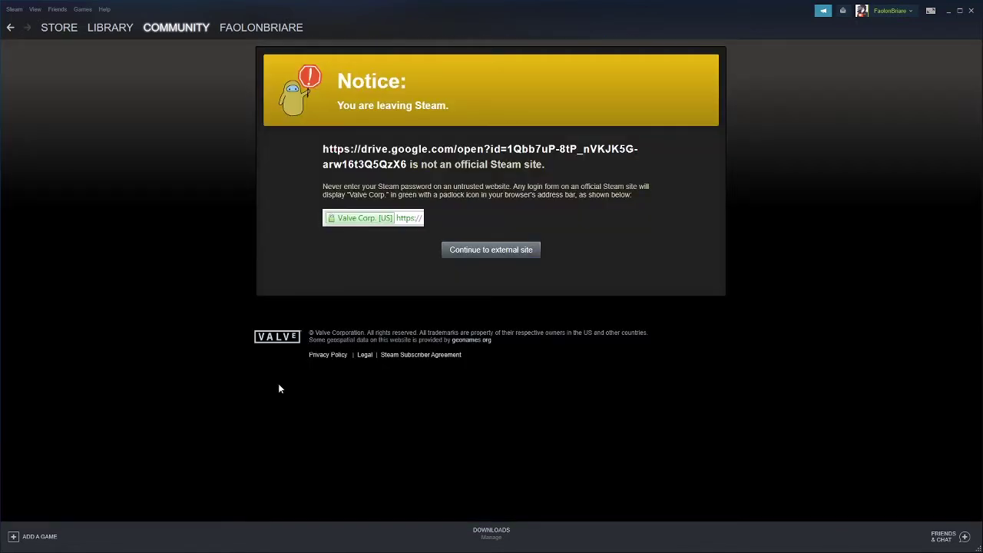
pyautogui.click(525, 255)
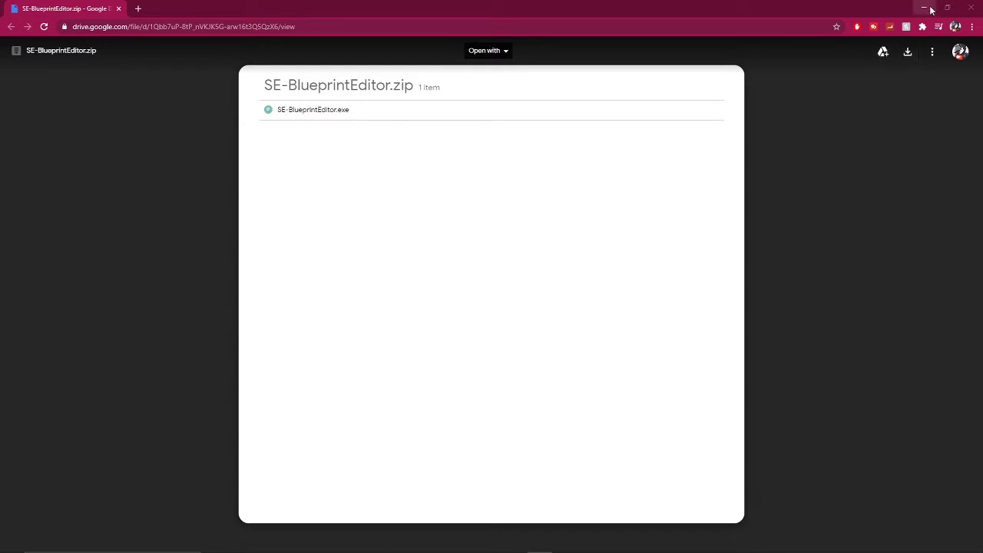
pyautogui.click(971, 7)
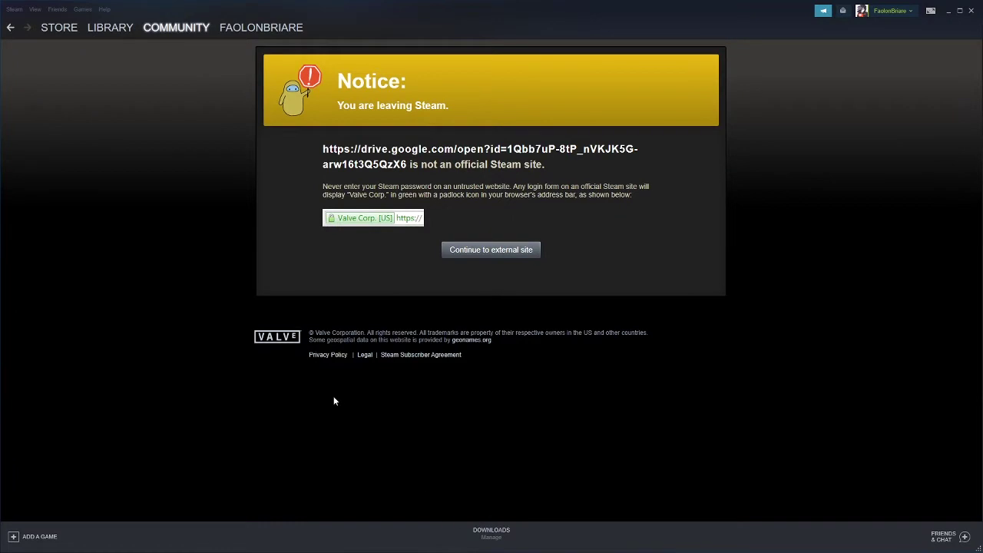
# Step: Switch to SE BlueprintEditor, minimize Steam behind it, and open the LCD image converter (Monospace)
pyautogui.press('super')
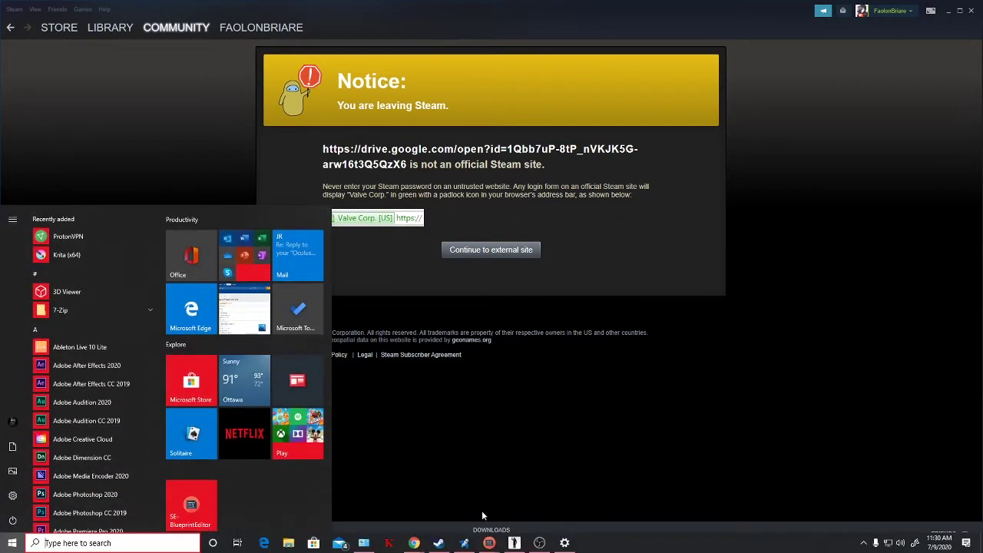
pyautogui.moveTo(489, 544)
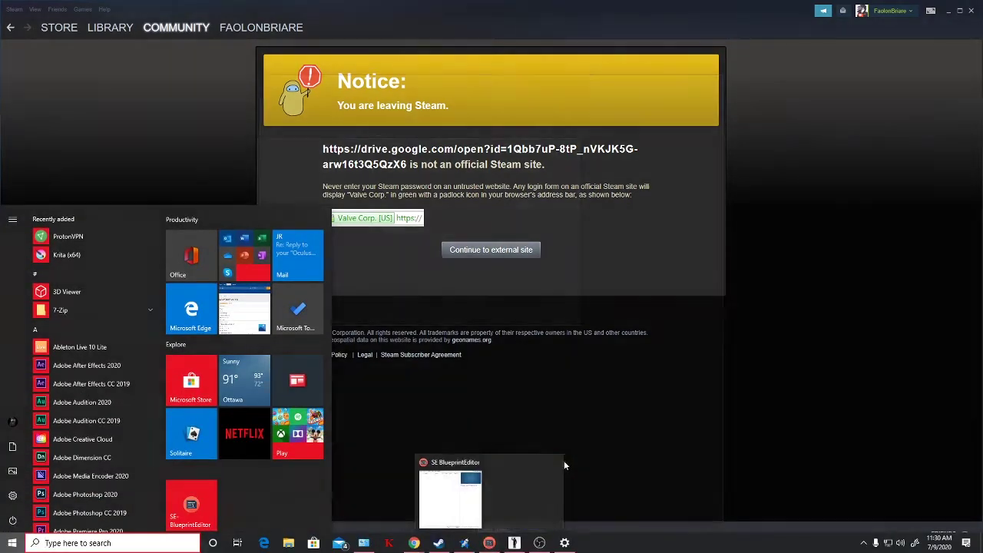
pyautogui.click(522, 490)
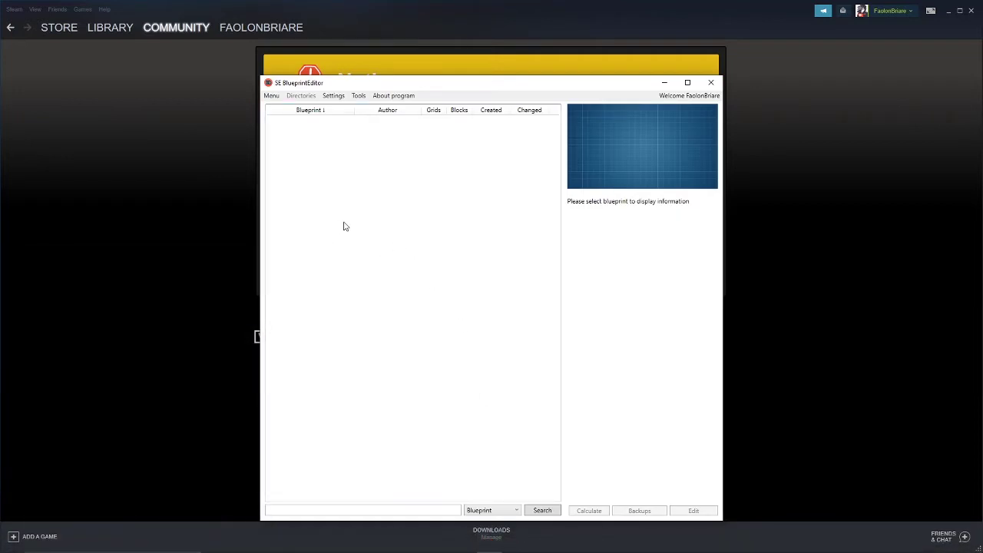
pyautogui.click(959, 10)
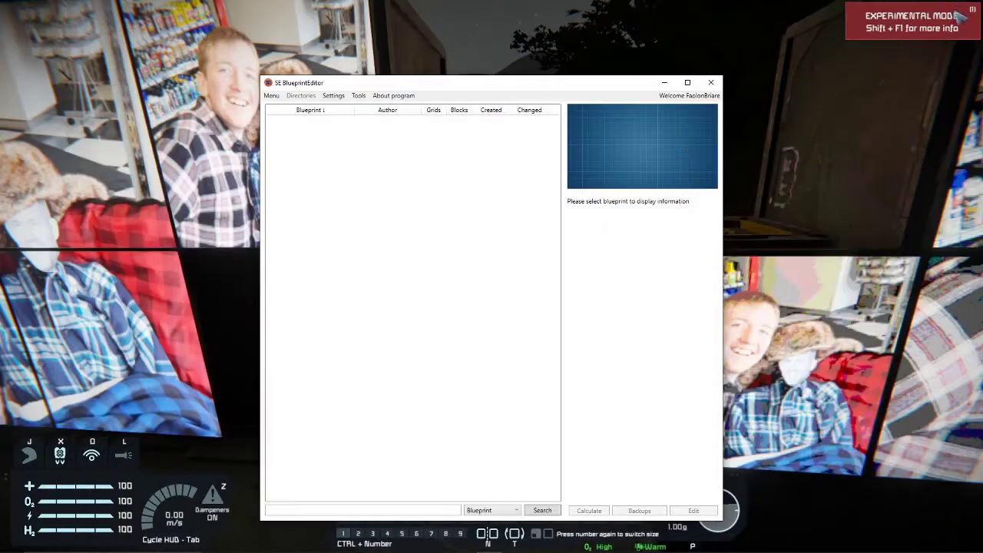
pyautogui.moveTo(496, 91); pyautogui.dragTo(503, 88)
pyautogui.click(366, 93)
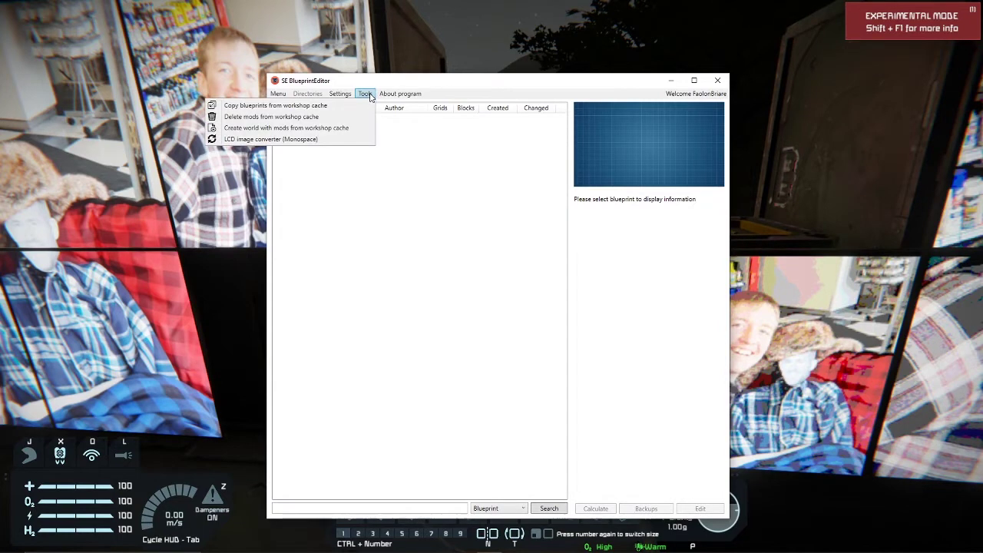
pyautogui.click(324, 140)
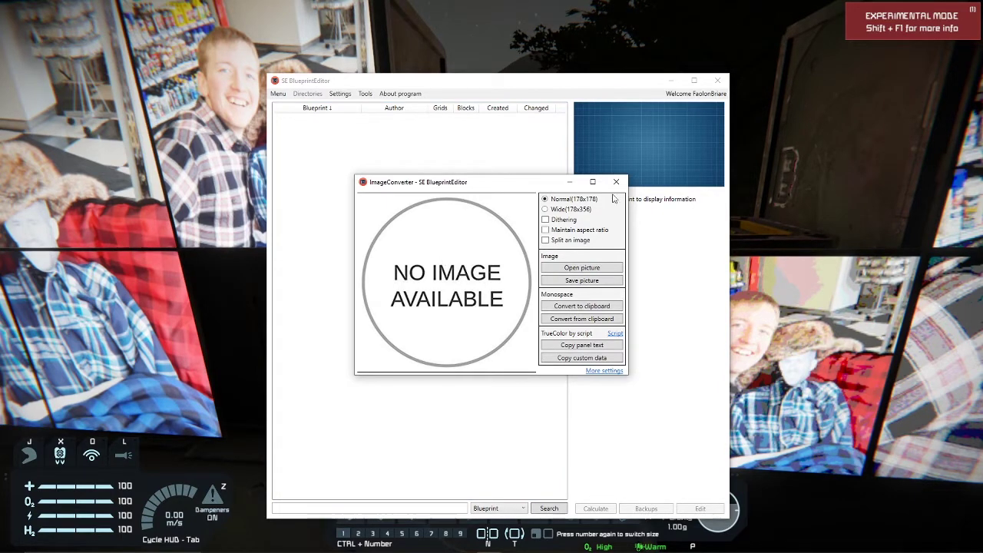
# Step: Load the picture ryan reynolds paper into the image converter without splitting and convert it to monospace text on the clipboard
pyautogui.click(580, 244)
pyautogui.click(580, 244)
pyautogui.click(582, 268)
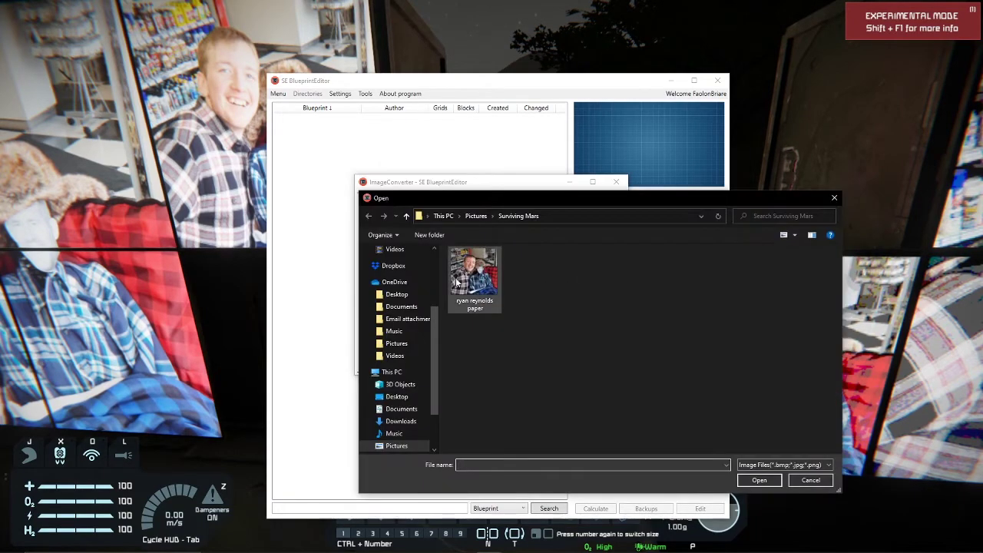
pyautogui.click(474, 275)
pyautogui.click(763, 483)
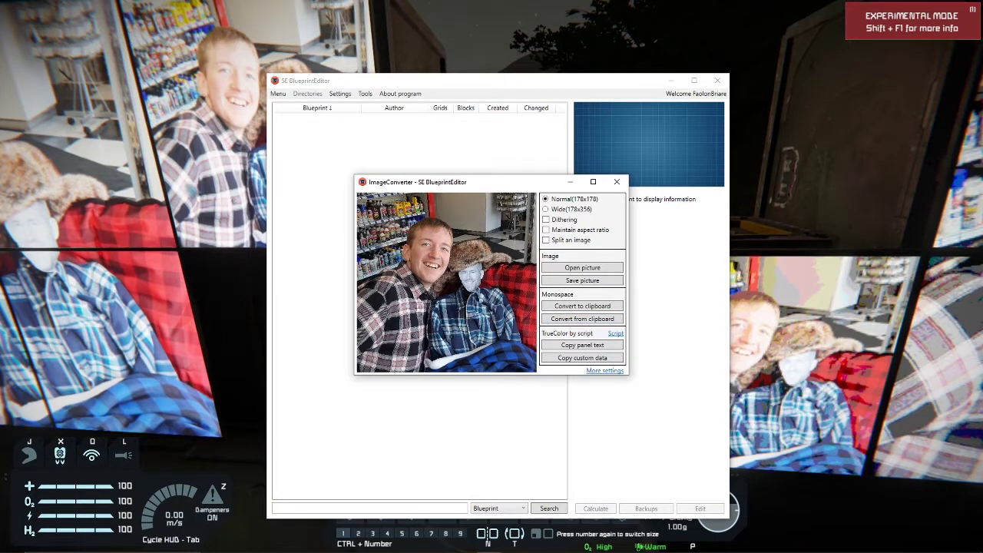
pyautogui.click(583, 306)
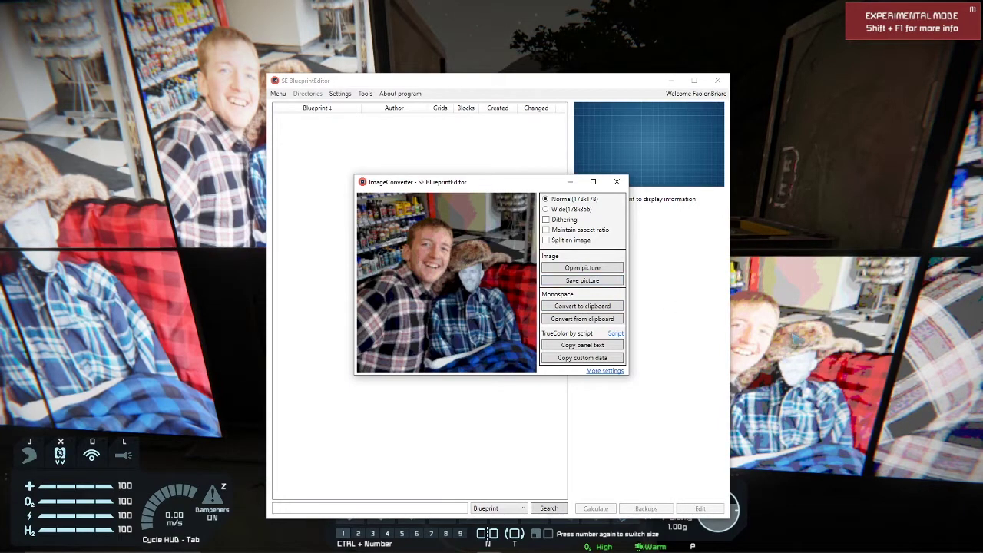
# Step: Reload the original ryan reynolds paper picture in the converter and copy its TrueColor custom data
pyautogui.click(588, 269)
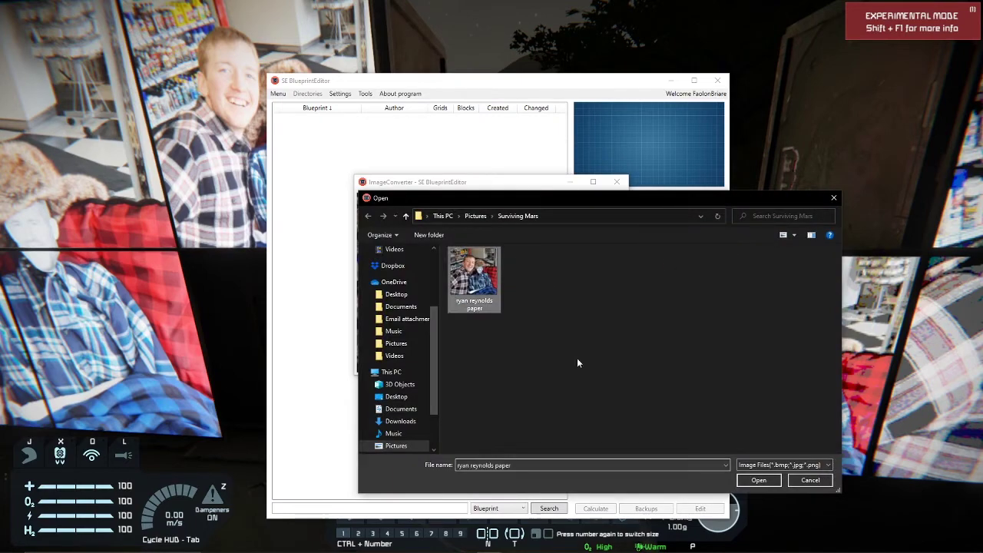
pyautogui.click(758, 482)
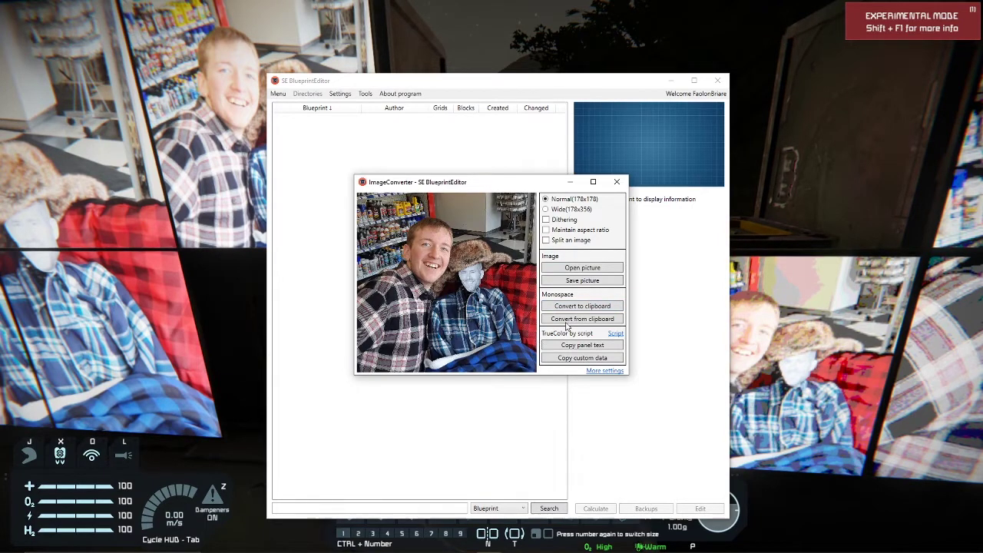
pyautogui.click(587, 358)
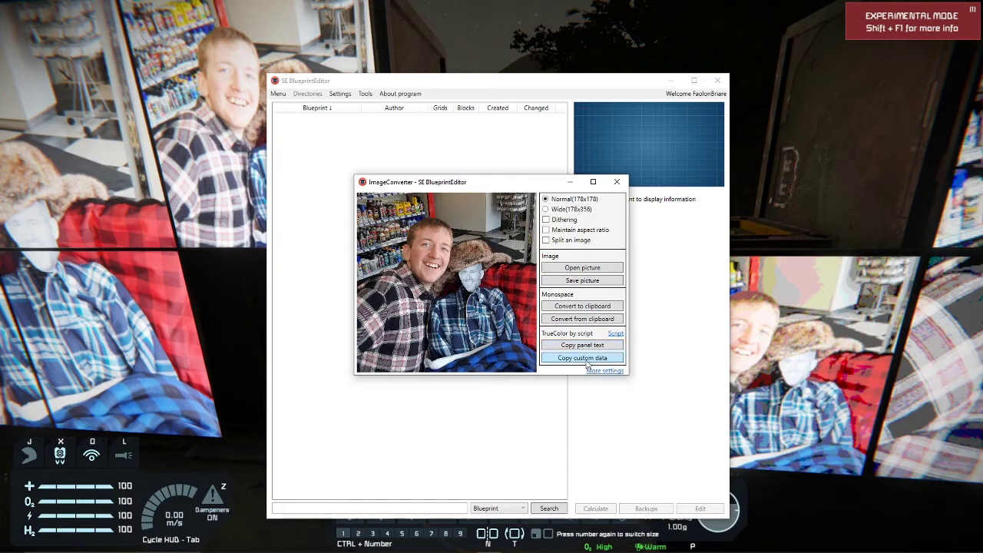